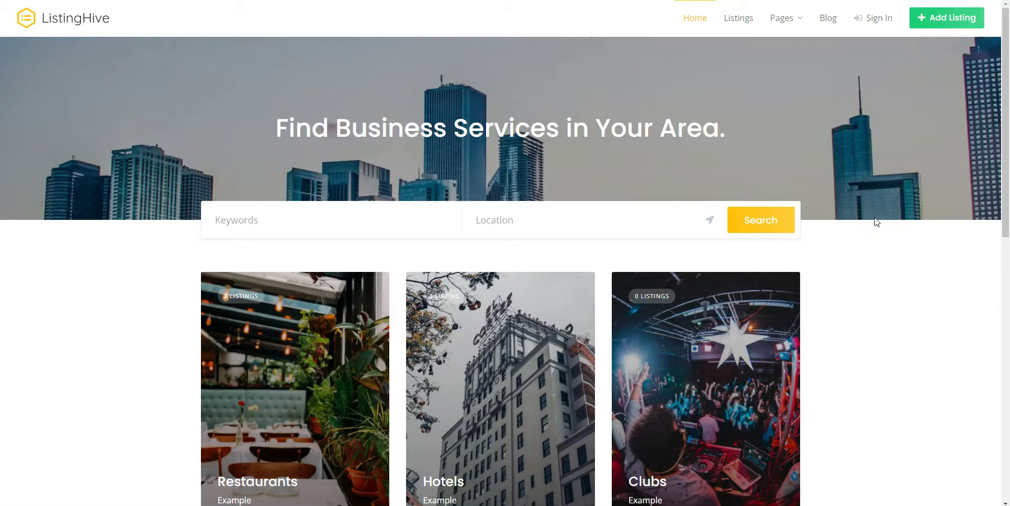
- Scroll down and back up through the ListingHive demo homepage
scroll(876, 221, "down", 3)
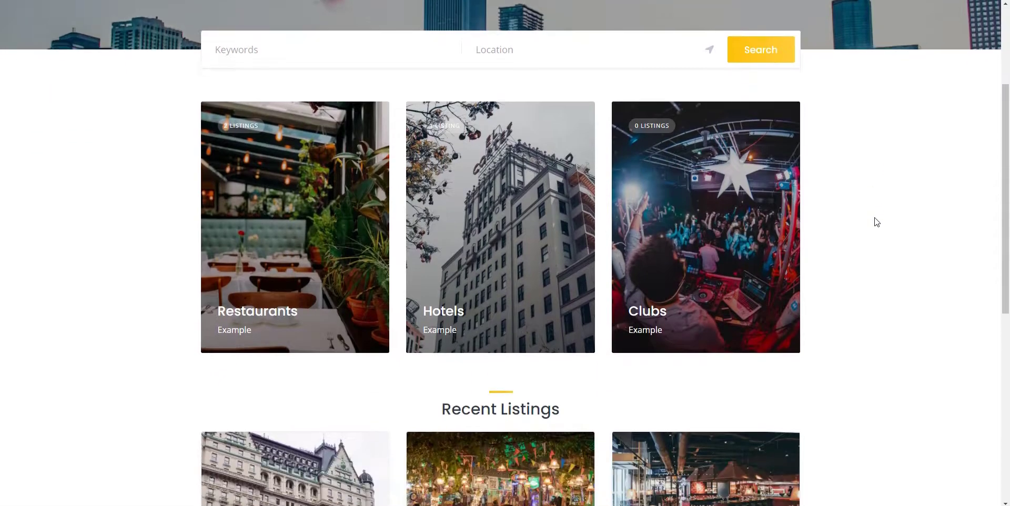
scroll(877, 222, "down", 5)
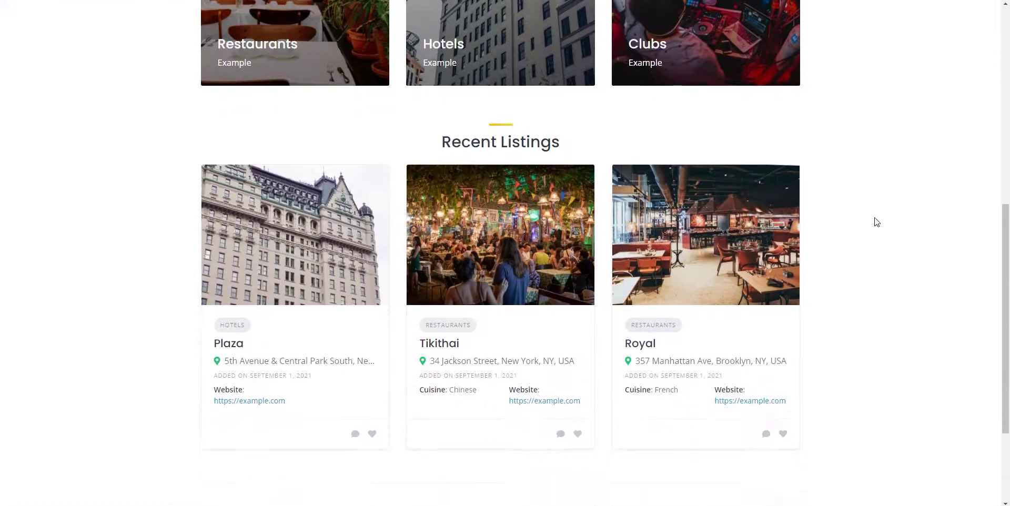
scroll(876, 222, "down", 3)
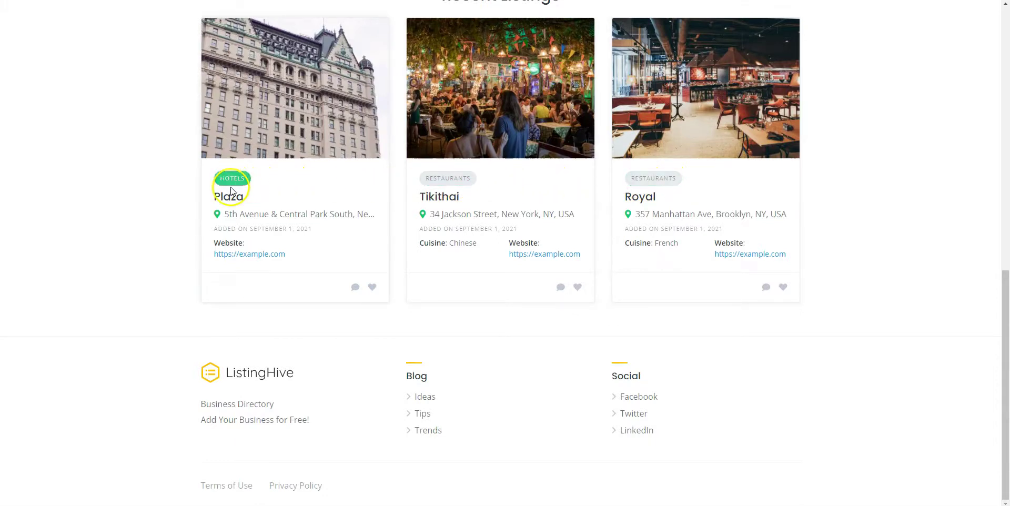
scroll(171, 241, "up", 6)
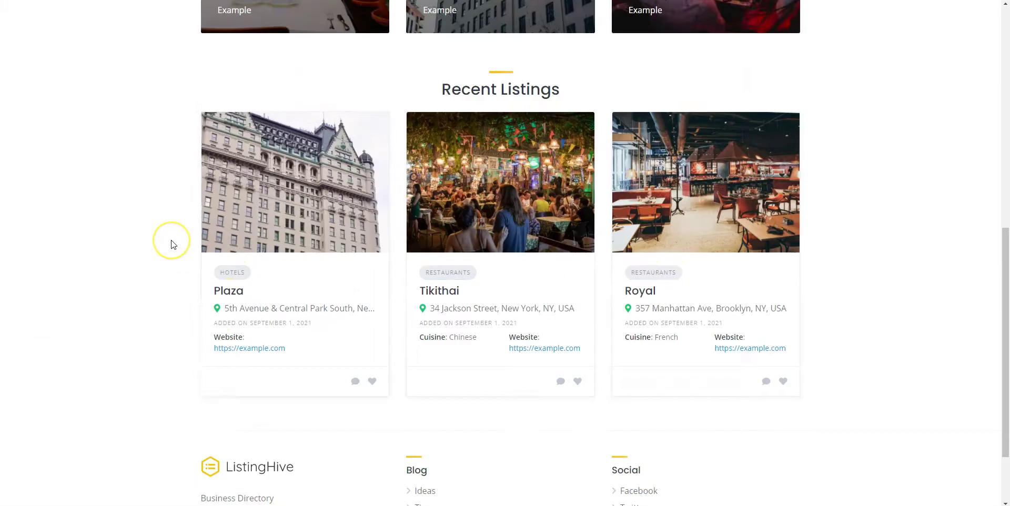
scroll(171, 244, "up", 2)
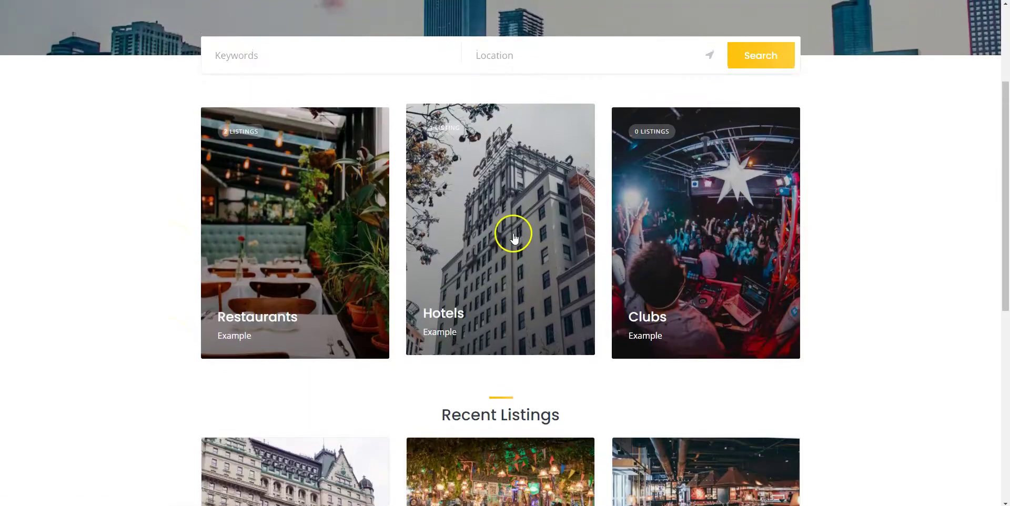
scroll(841, 232, "up", 3)
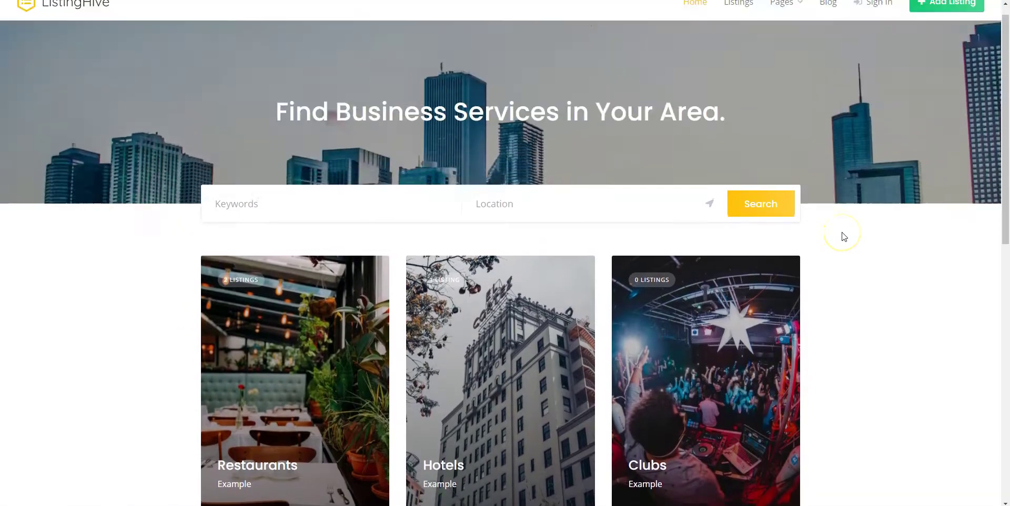
- Type 'new' in the Location field to see suggestions, then clear it and dismiss the list
left_click(632, 220)
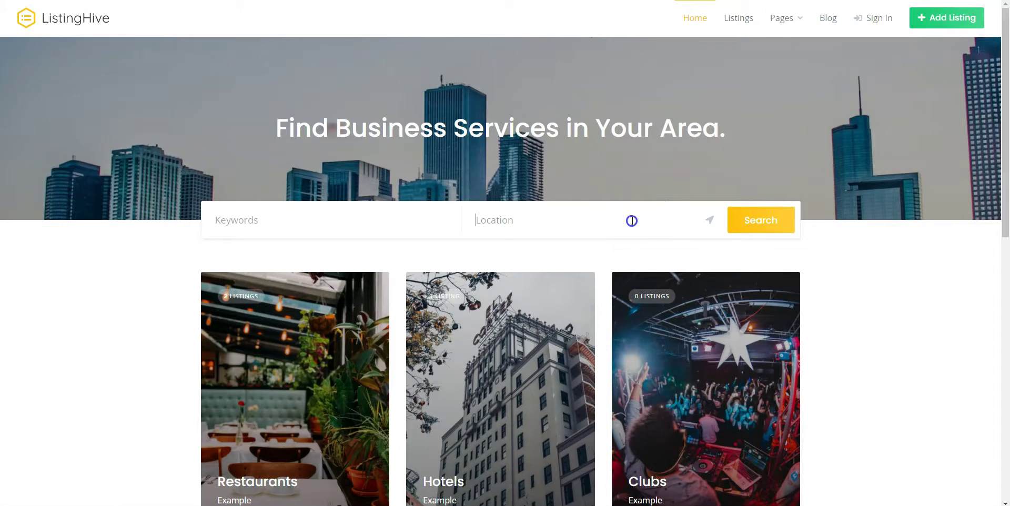
type("new")
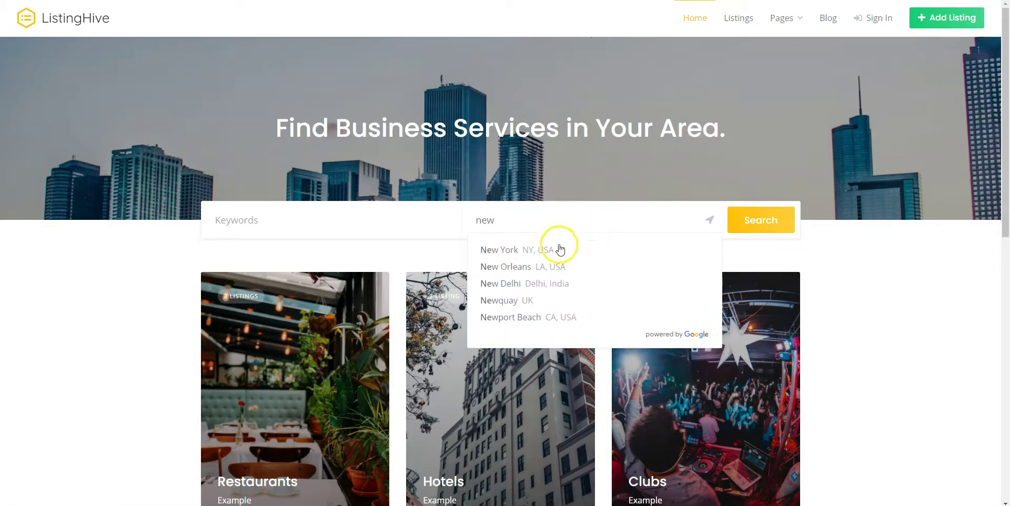
key("BackSpace")
key("BackSpace")
key("BackSpace")
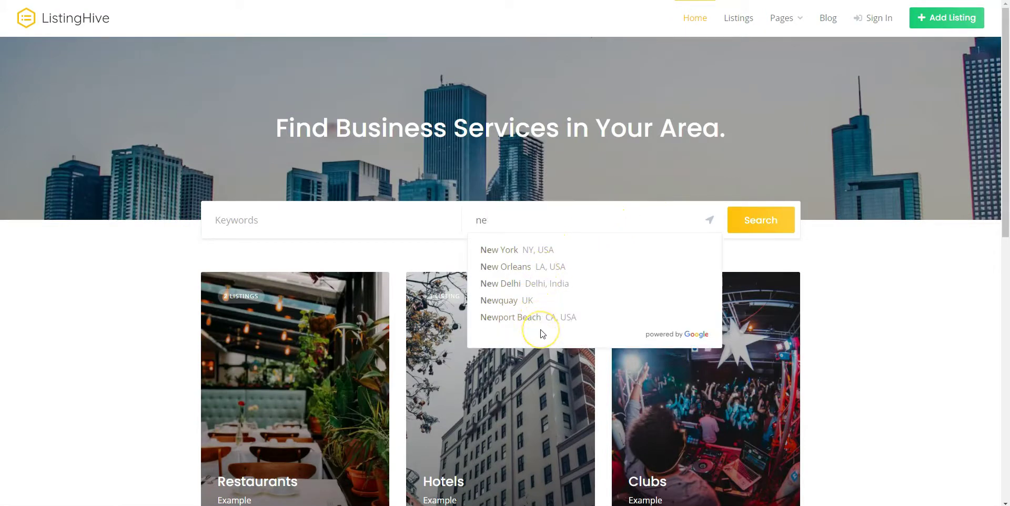
left_click(163, 245)
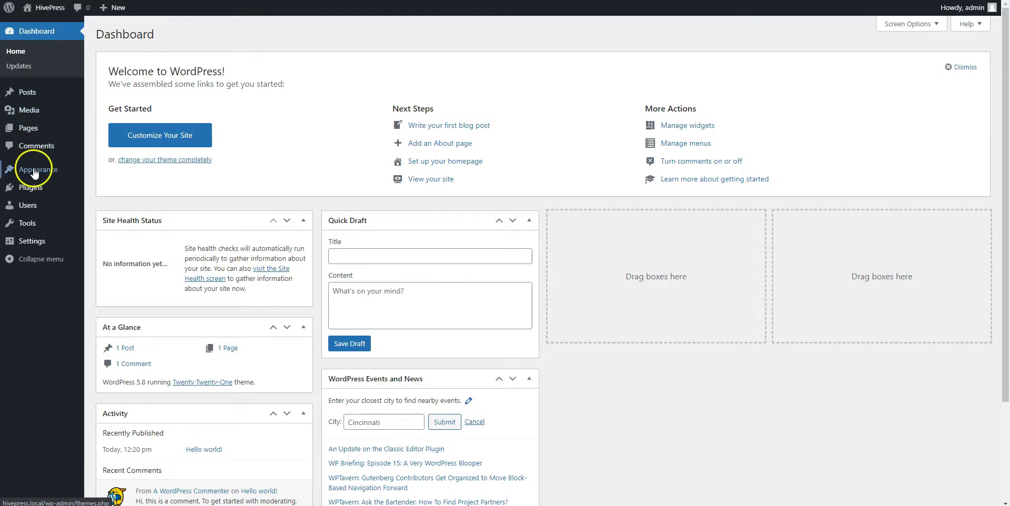
- Search the Add New themes directory for 'ListingHive'
mouse_move(36, 170)
left_click(110, 173)
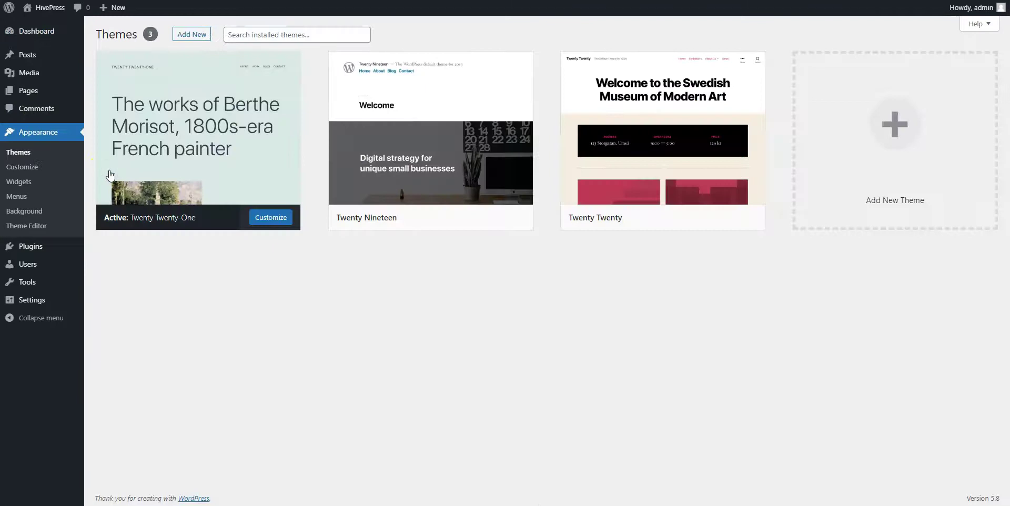
left_click(191, 37)
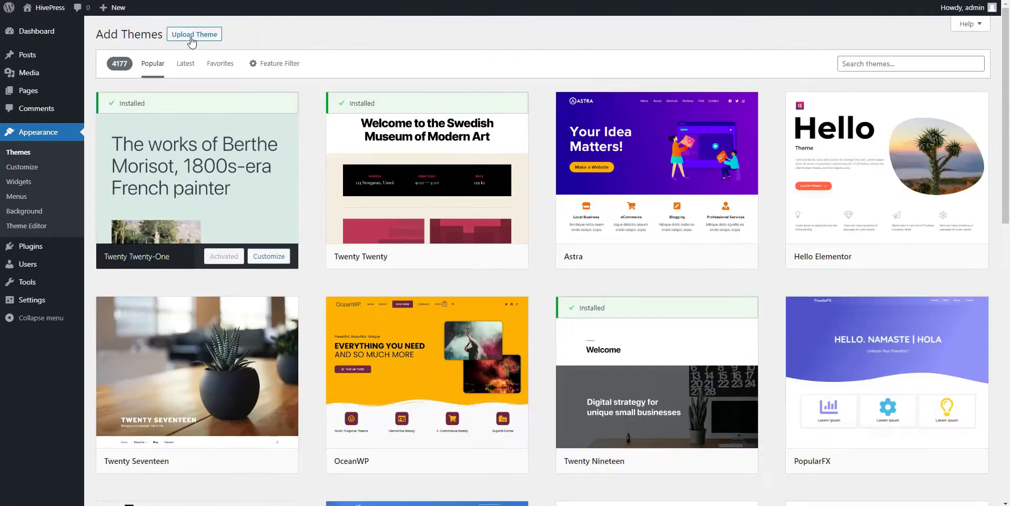
left_click(866, 70)
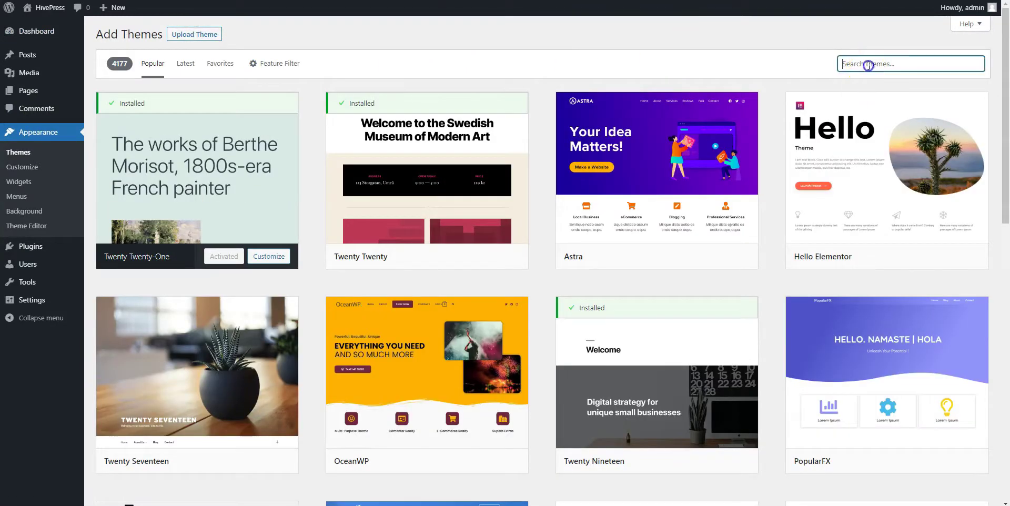
type("ListingHive")
left_click(866, 66)
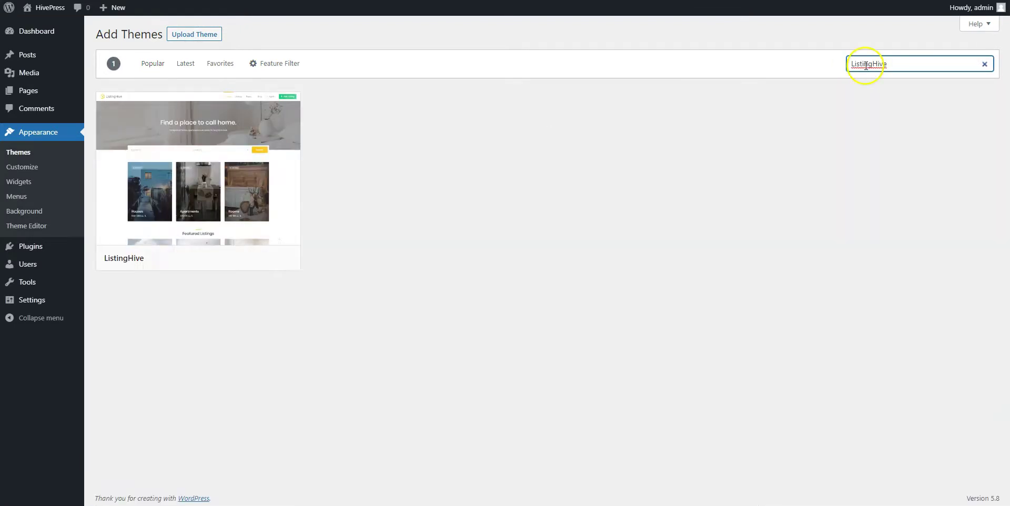
- Install the ListingHive theme and activate it
left_click(238, 259)
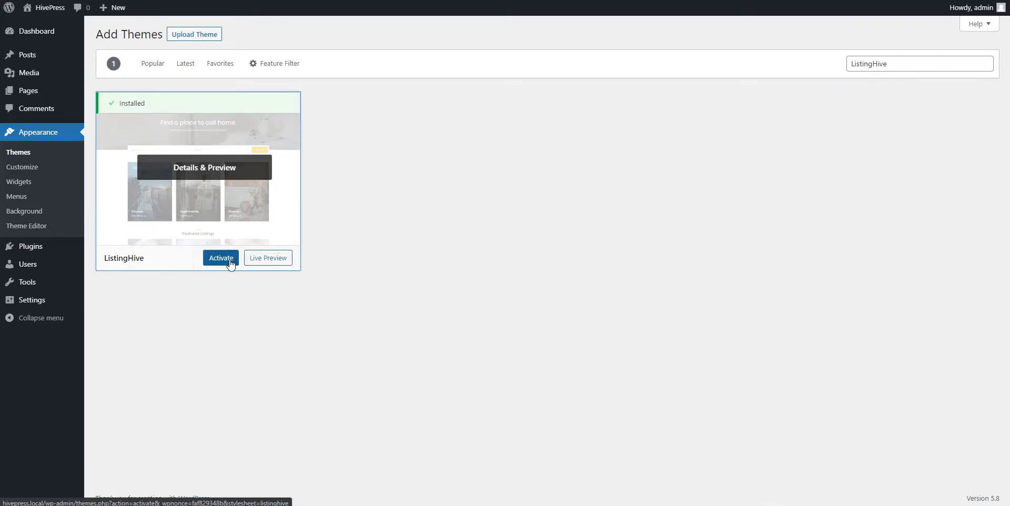
left_click(237, 261)
left_click(229, 264)
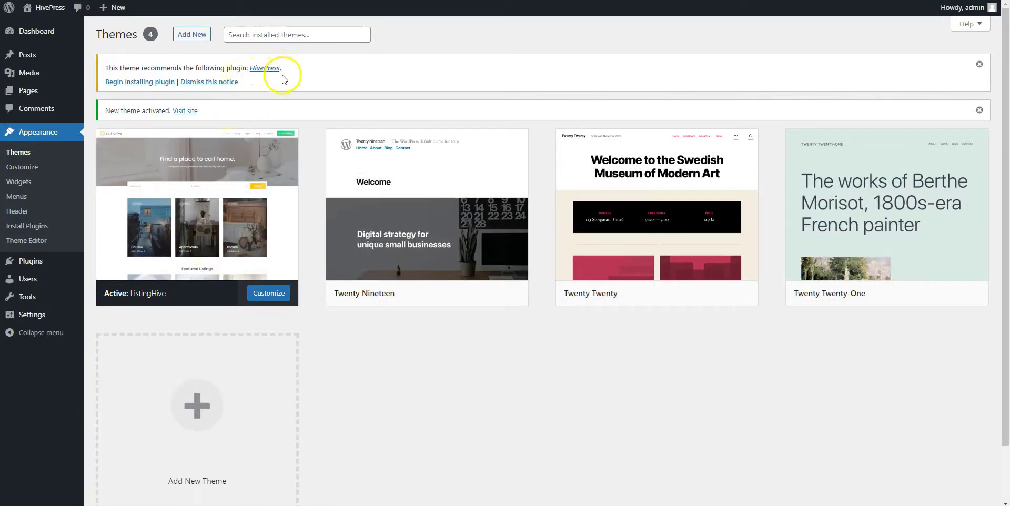
- Install and activate HivePress 1.5.5 from the required-plugins installer, then go back to the Dashboard
left_click(163, 81)
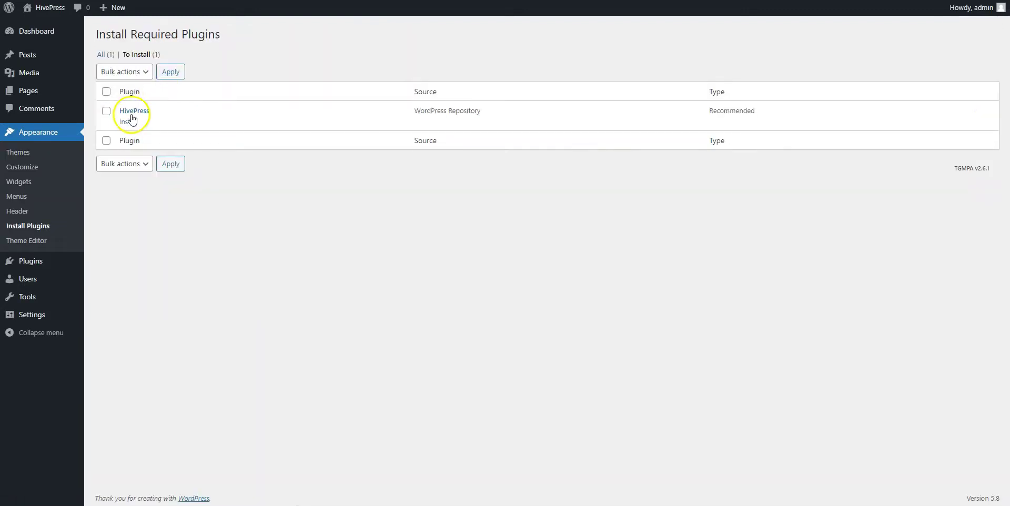
left_click(129, 121)
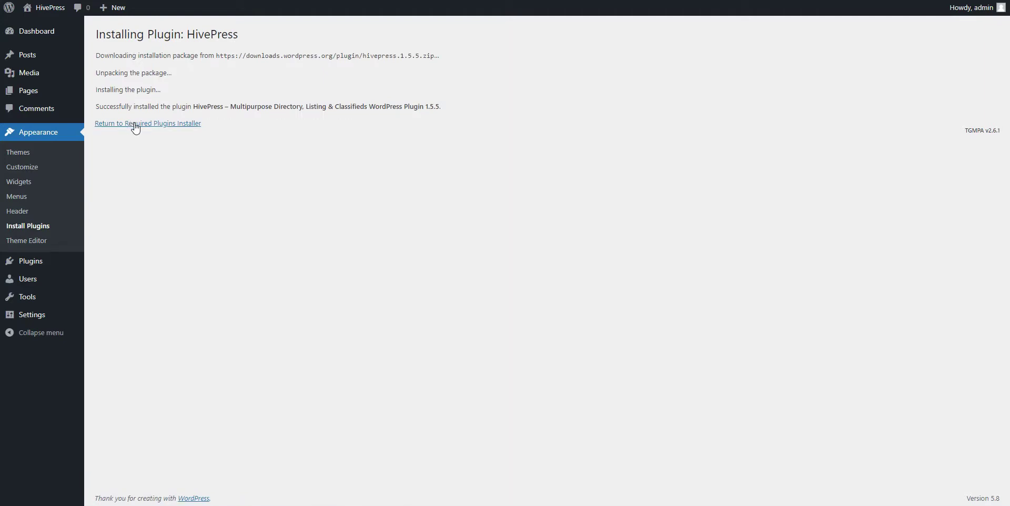
left_click(134, 125)
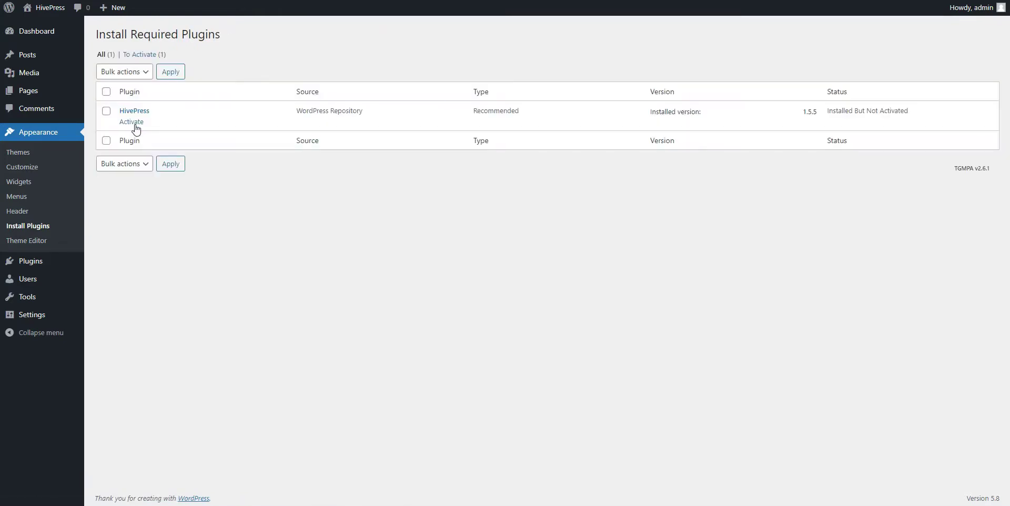
left_click(131, 124)
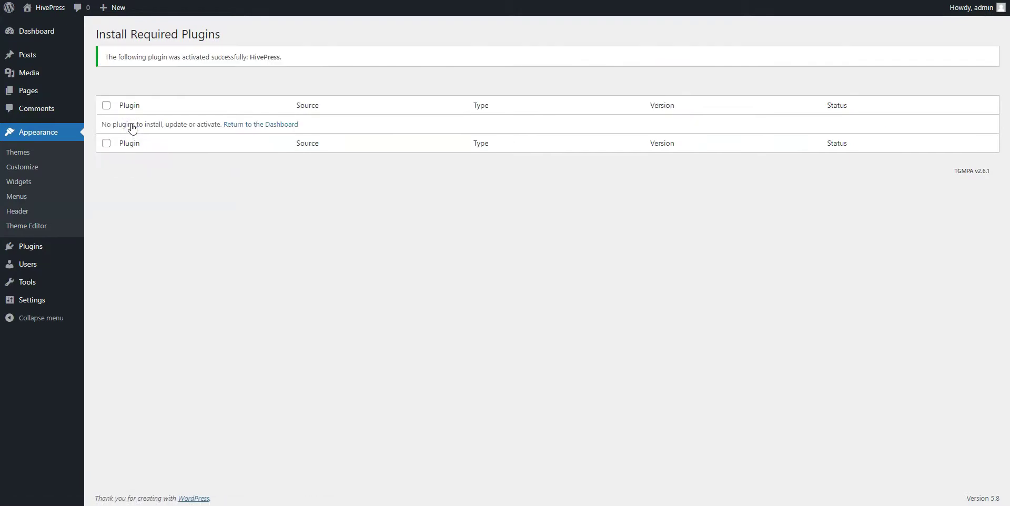
left_click(45, 32)
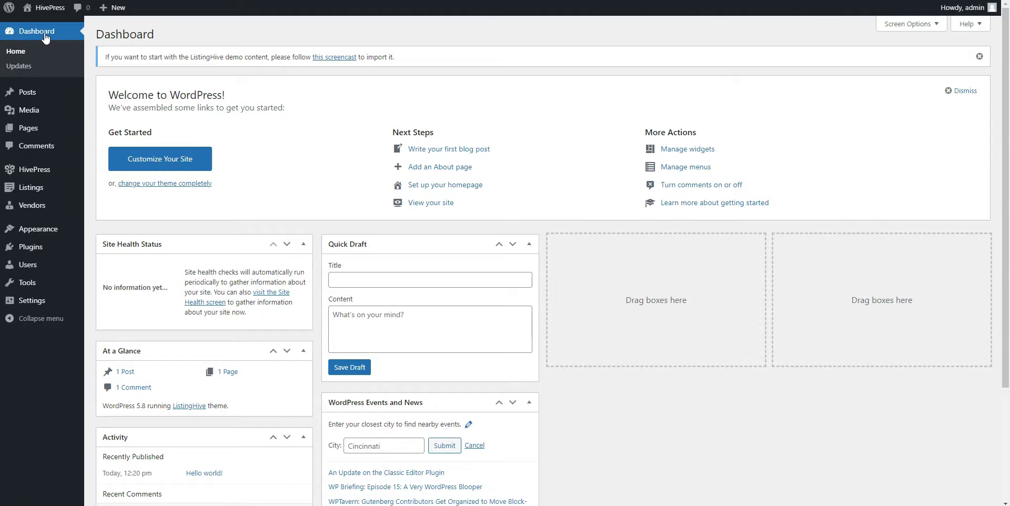
- Open HivePress > Extensions and scroll through add-ons like Reviews, Messages and Geolocation
mouse_move(38, 167)
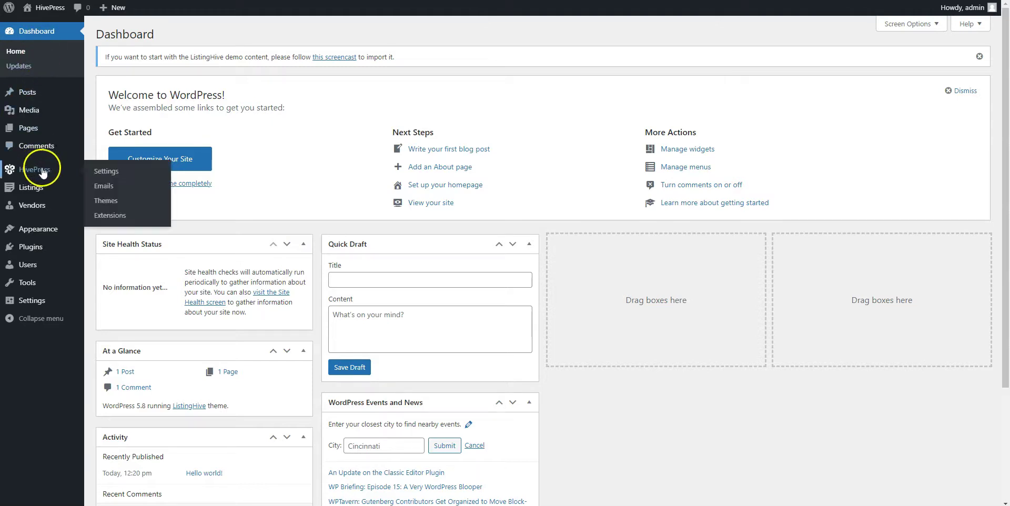
left_click(112, 216)
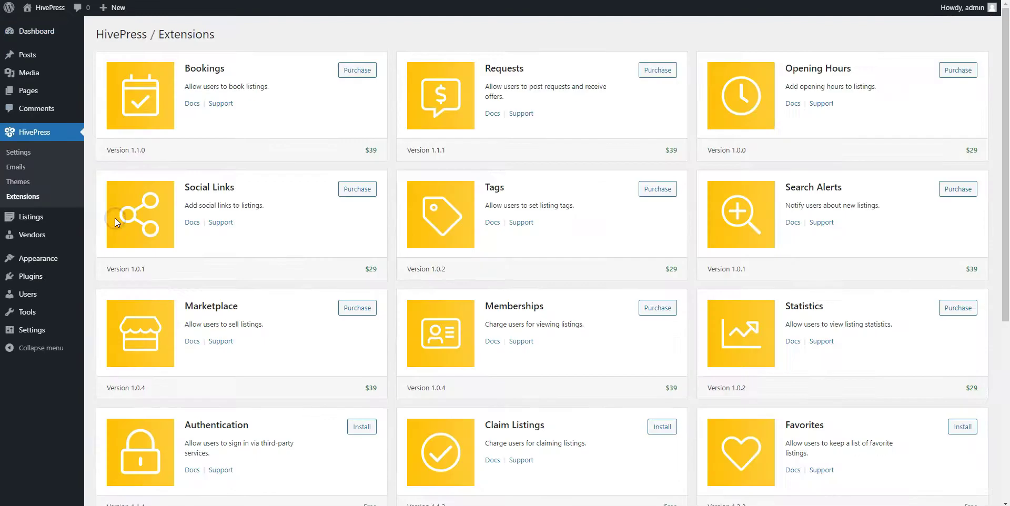
scroll(115, 218, "down", 3)
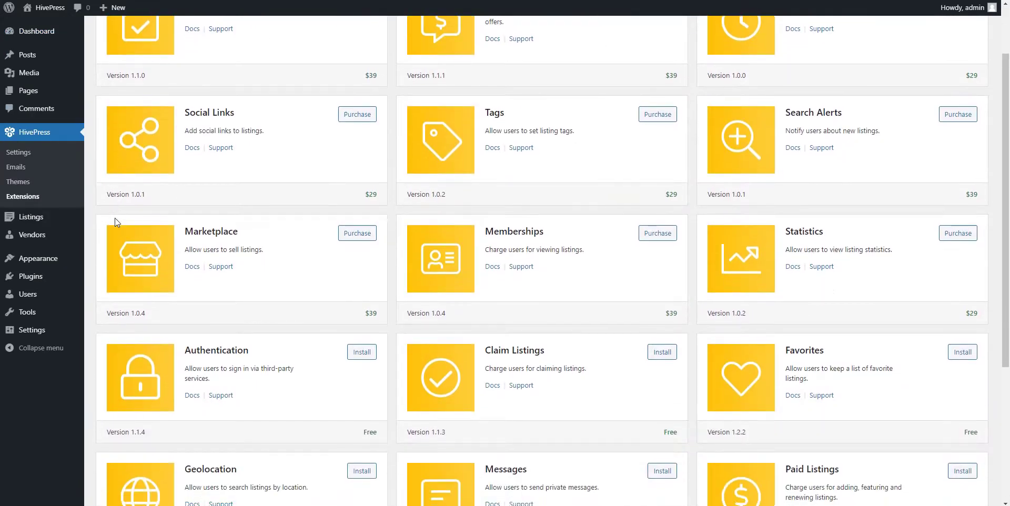
scroll(115, 217, "down", 2)
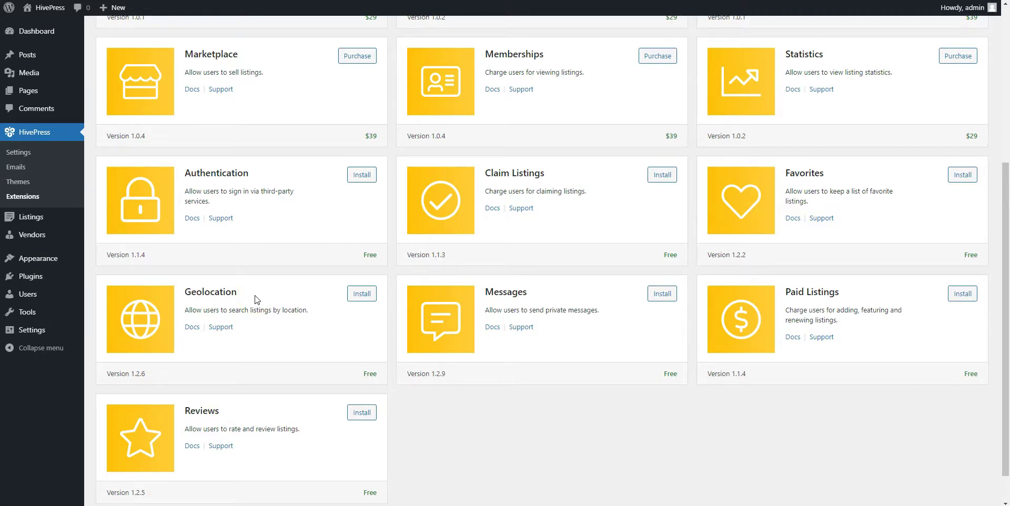
- Install the Geolocation extension from its card and activate it
left_click(366, 294)
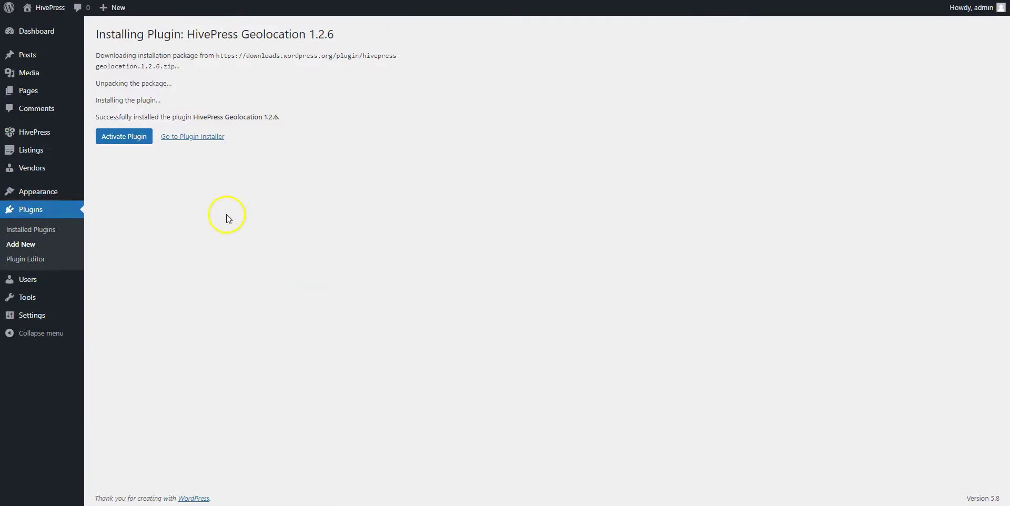
left_click(126, 139)
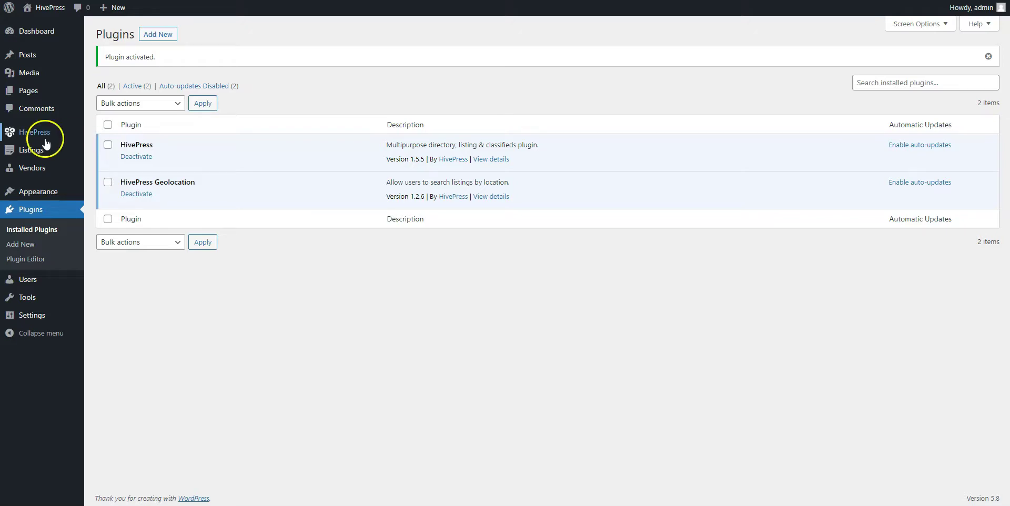
- Paste the Google Maps API key into HivePress Settings > Integrations and save the changes
mouse_move(47, 135)
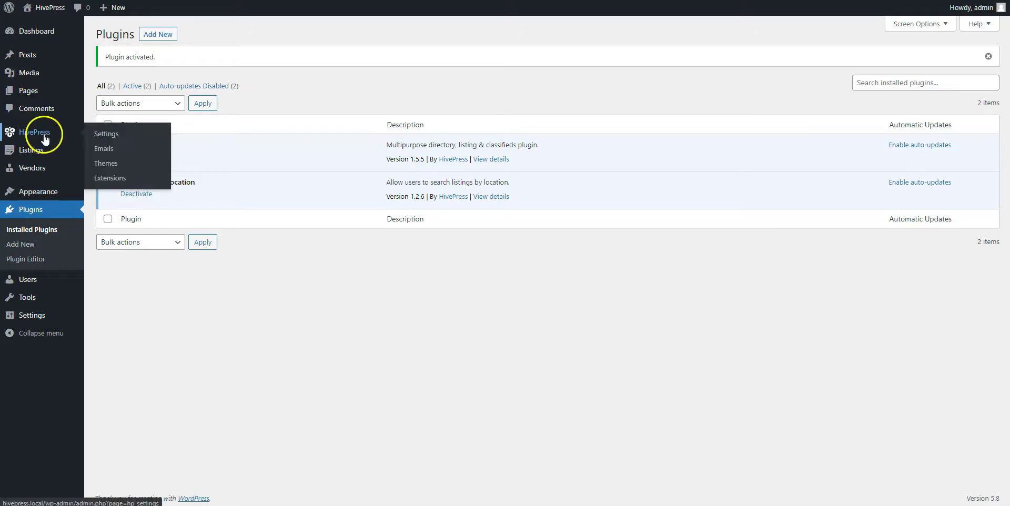
left_click(108, 140)
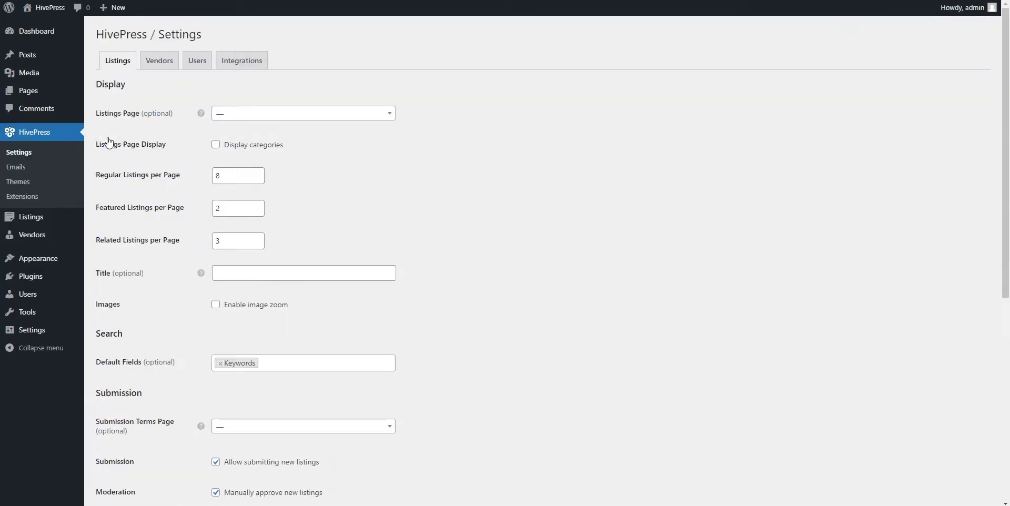
left_click(234, 64)
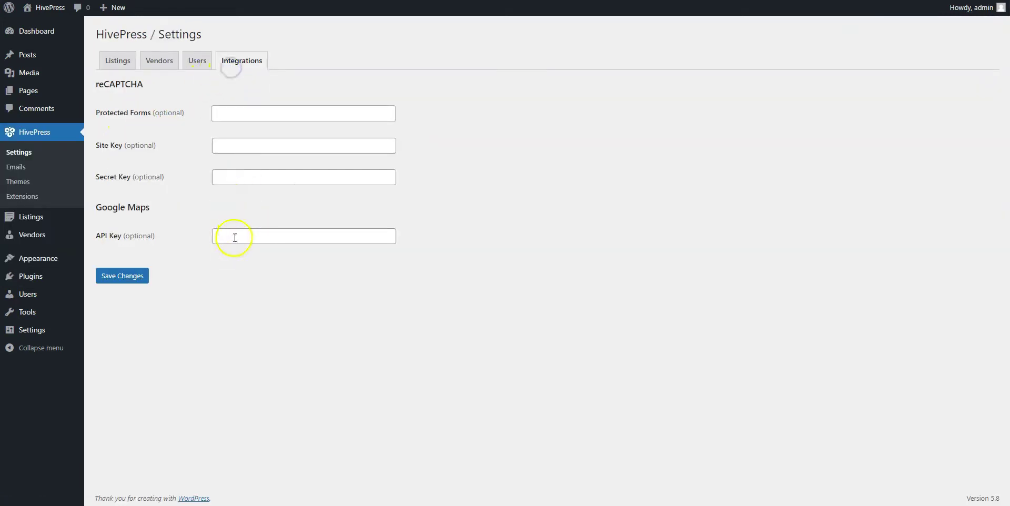
left_click(234, 237)
key("ctrl+v")
left_click(113, 277)
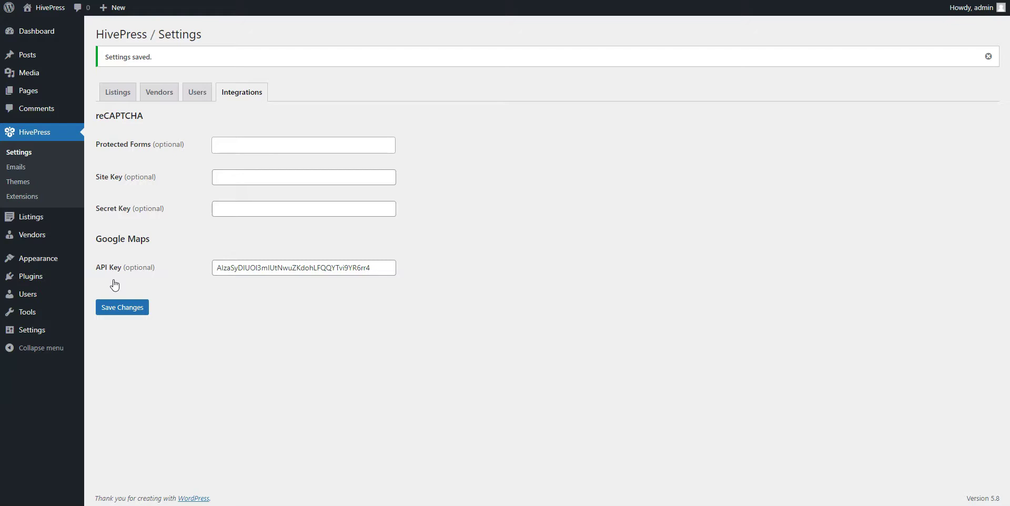
- On Listings > Categories, enter the name Restaurants and description Example for a new category
mouse_move(32, 217)
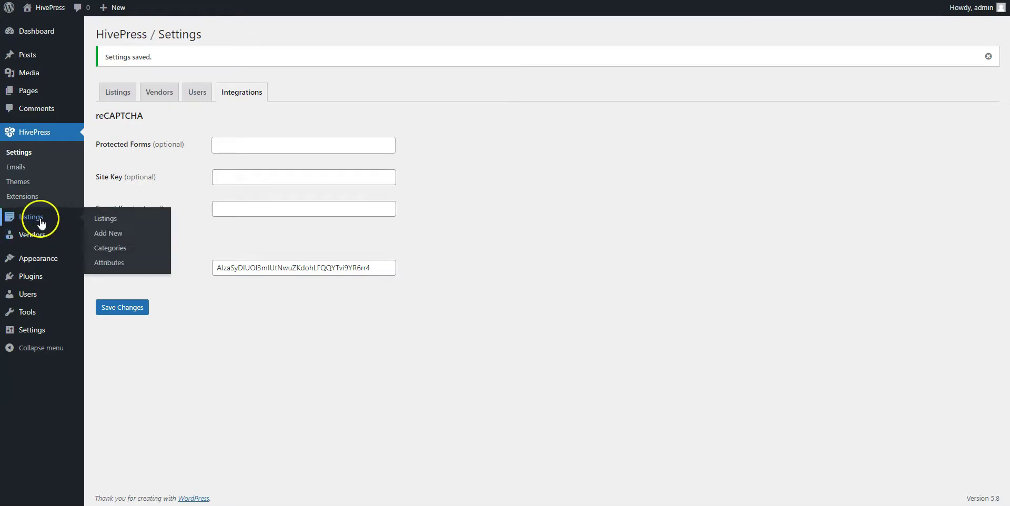
left_click(112, 251)
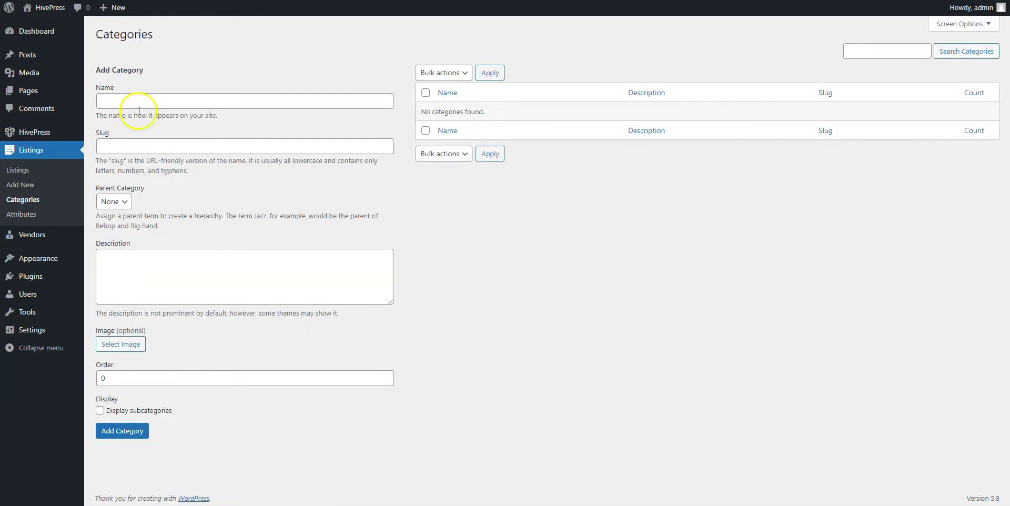
left_click(139, 101)
type("Re")
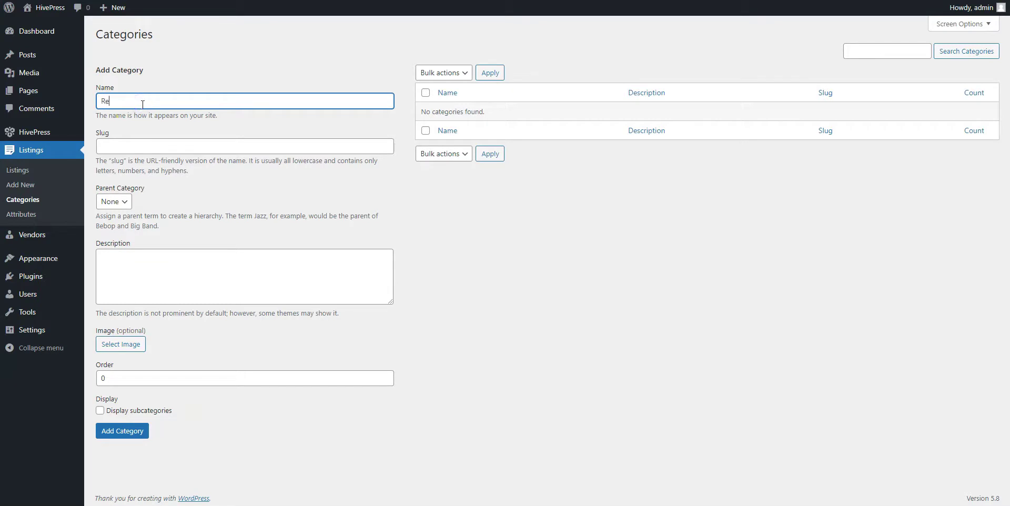
type("staurants")
left_click(141, 200)
left_click(129, 264)
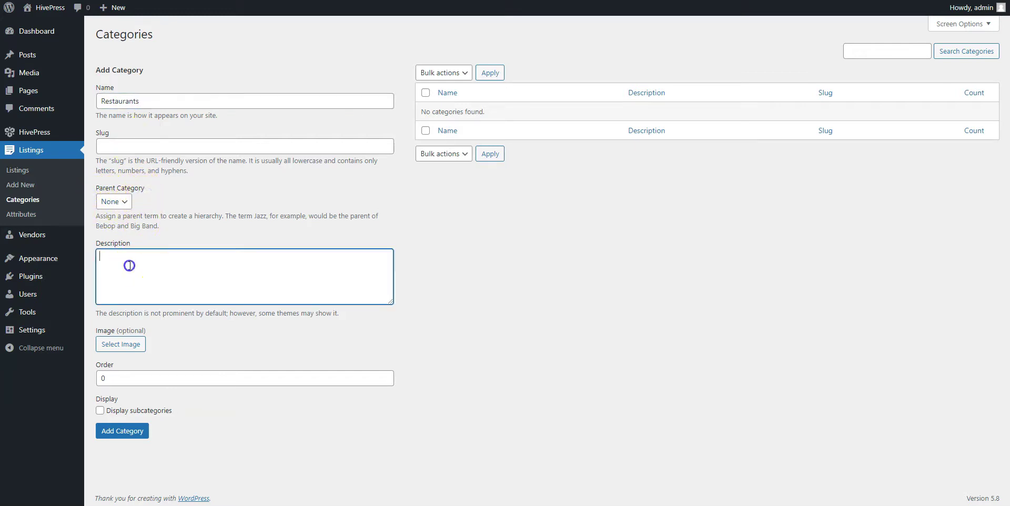
type("Example")
- Upload Restaurants.jpg as the category image and add the Restaurants category
left_click(126, 344)
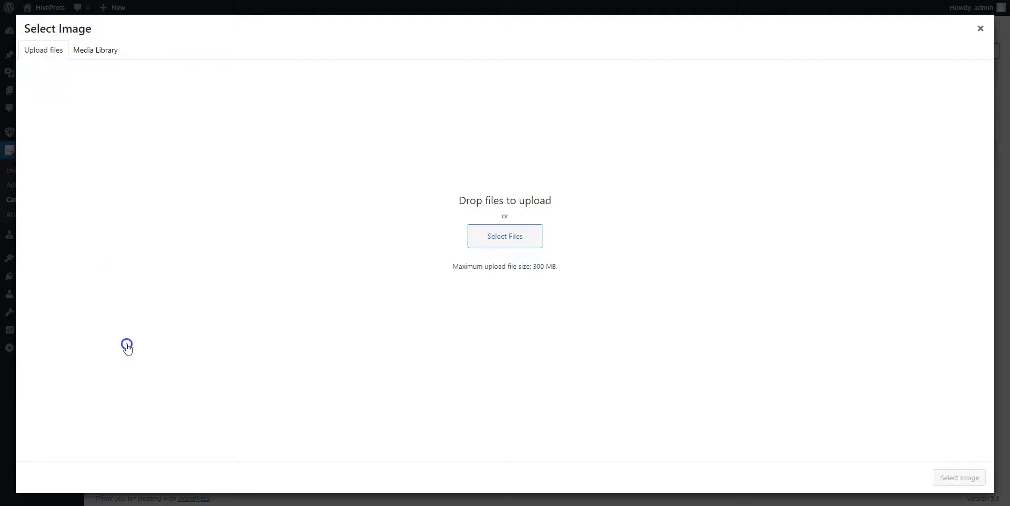
left_click(501, 243)
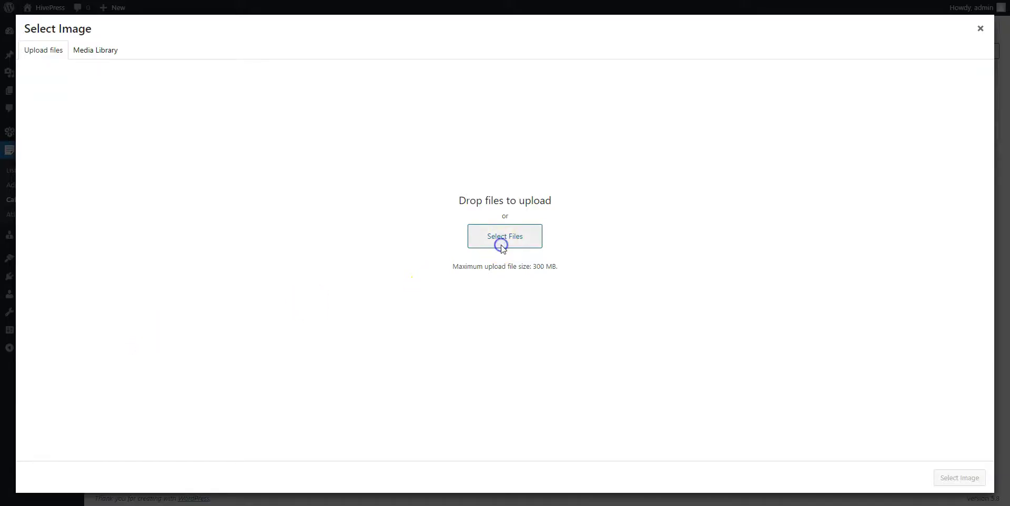
left_click(172, 138)
left_click(440, 294)
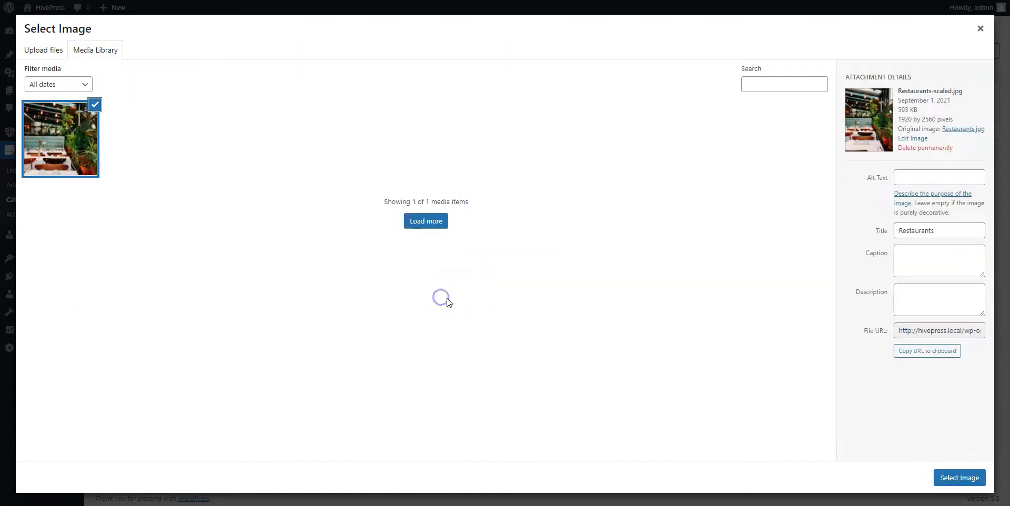
left_click(950, 479)
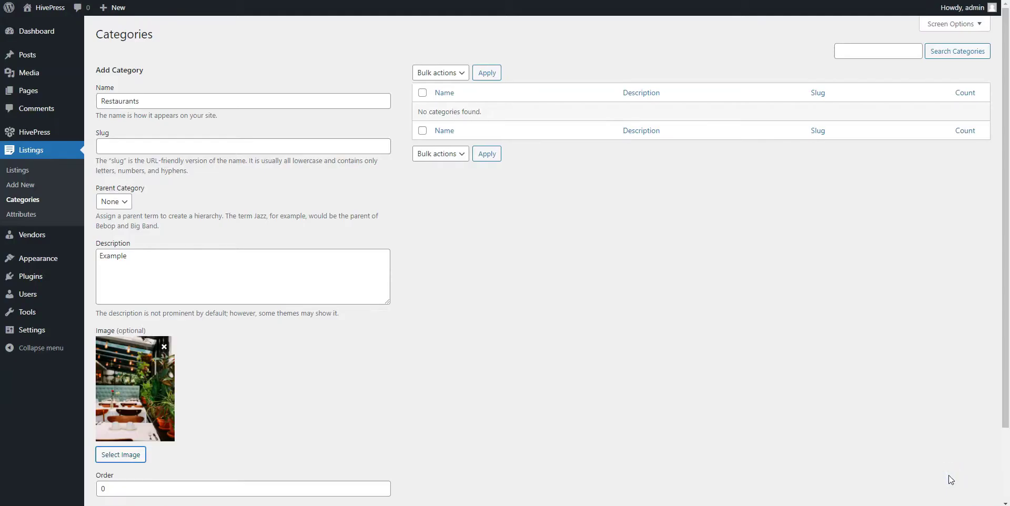
scroll(948, 475, "down", 3)
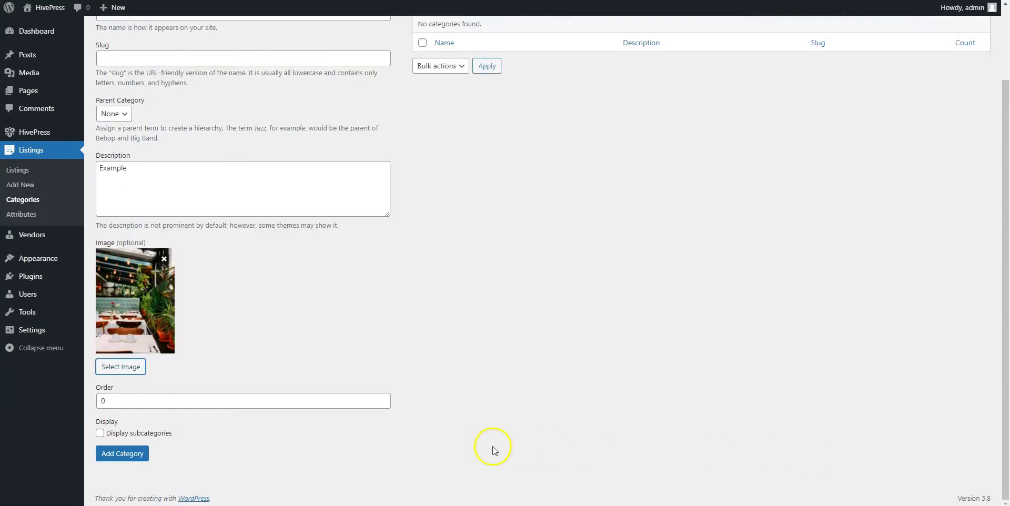
left_click(136, 454)
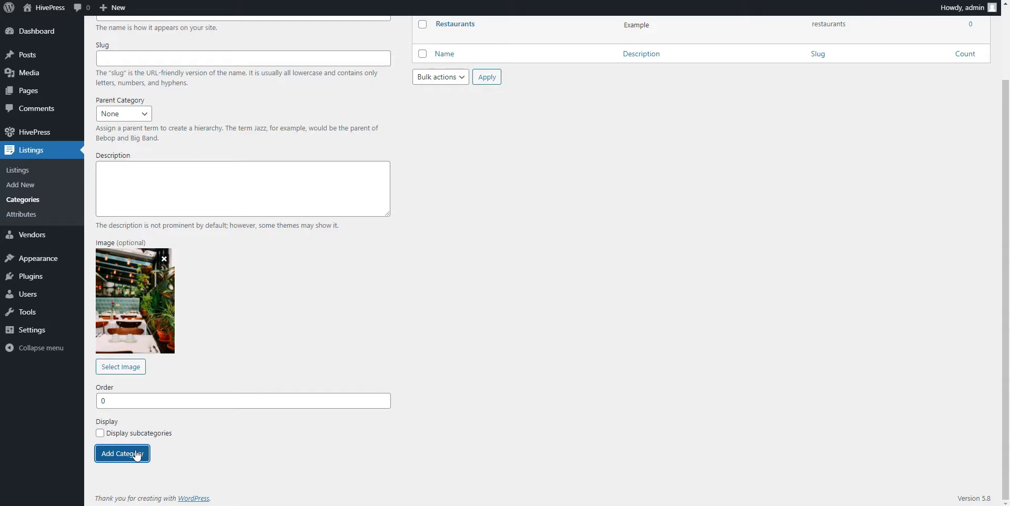
left_click(33, 215)
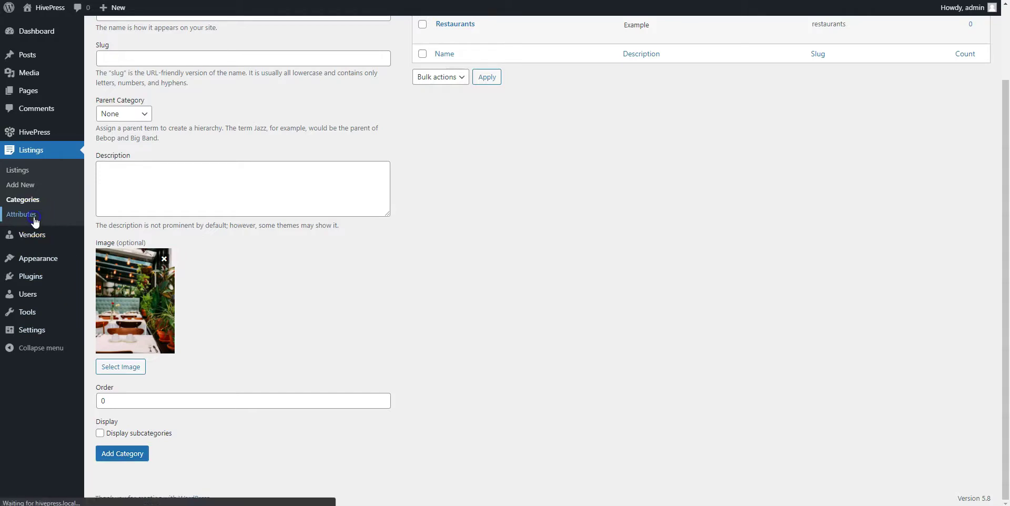
- Create a new attribute titled Website, allow front-end editing, and set Field Type to URL
left_click(171, 34)
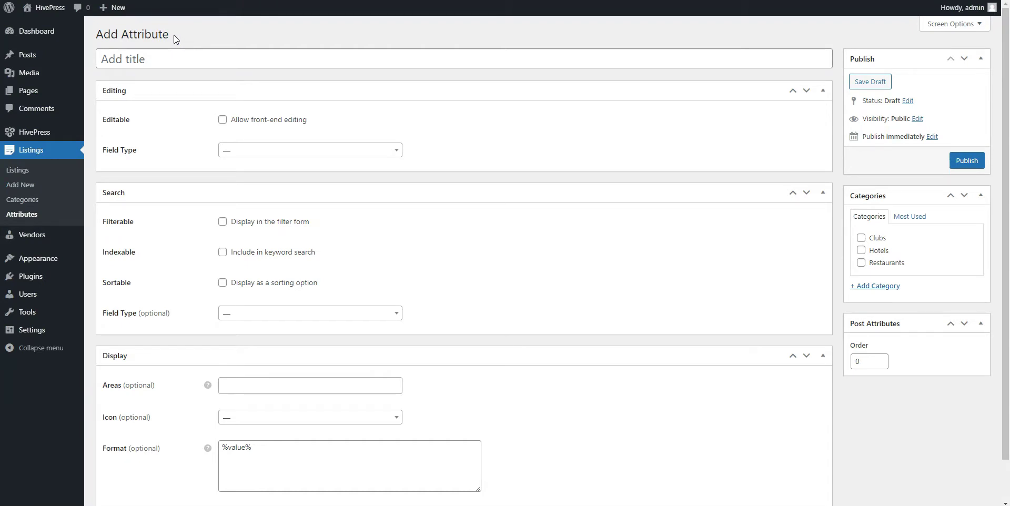
left_click(174, 59)
type("W")
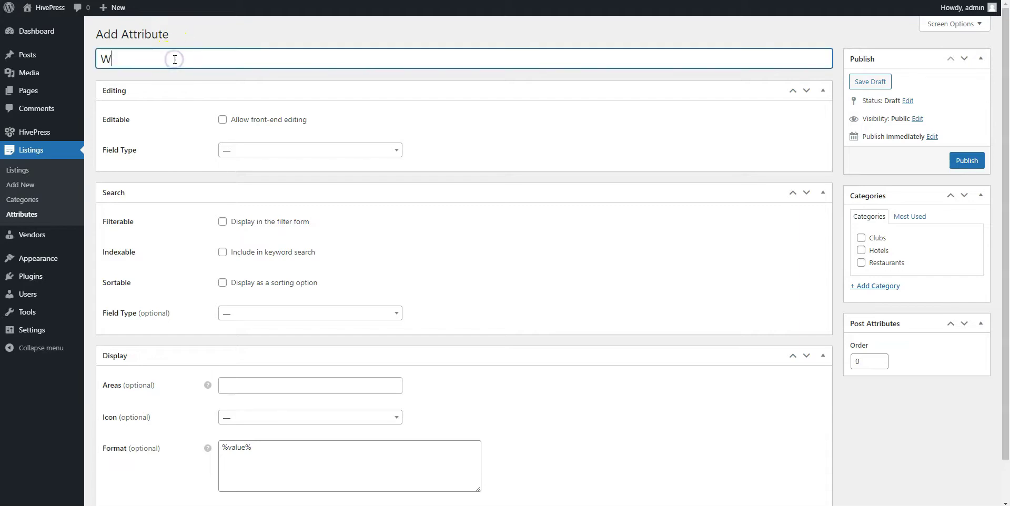
type("ebsite")
left_click(222, 120)
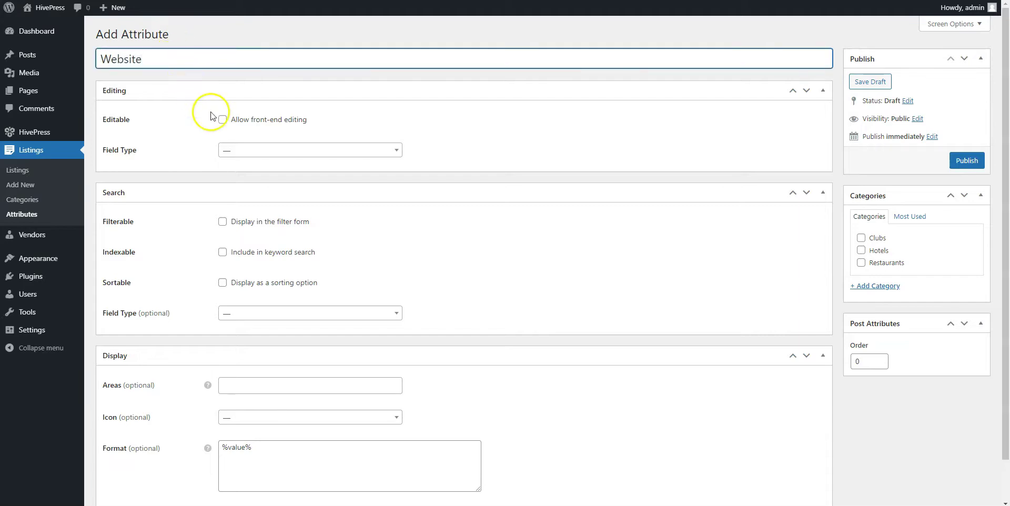
left_click(241, 181)
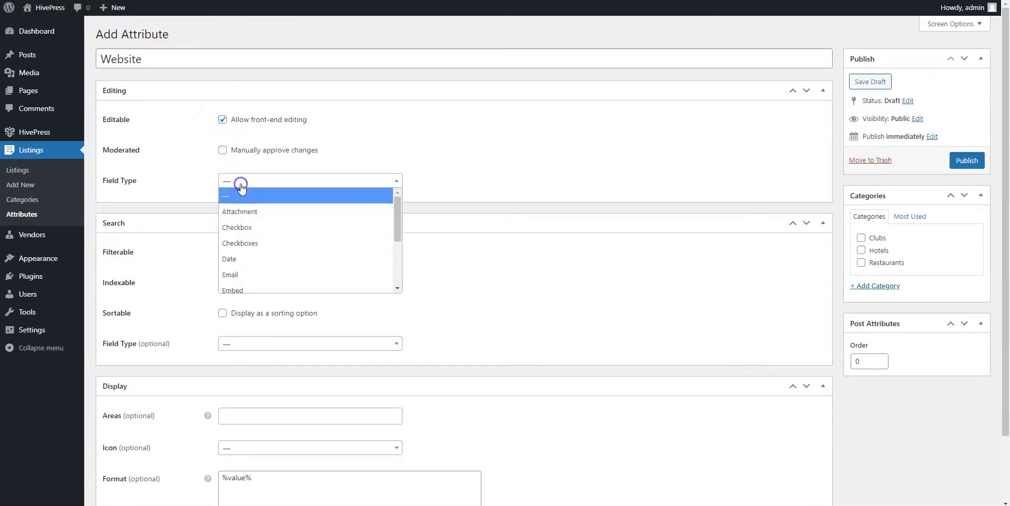
scroll(250, 214, "down", 3)
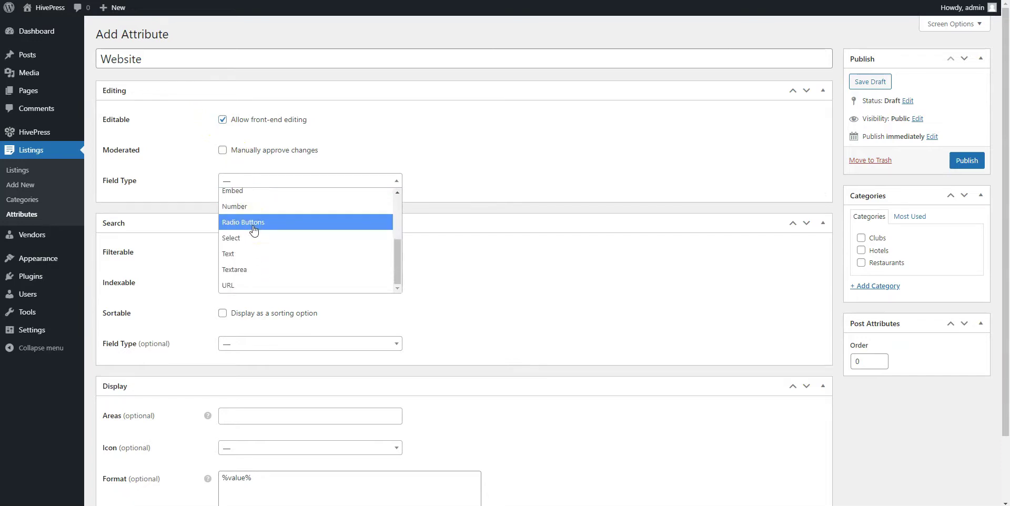
left_click(238, 285)
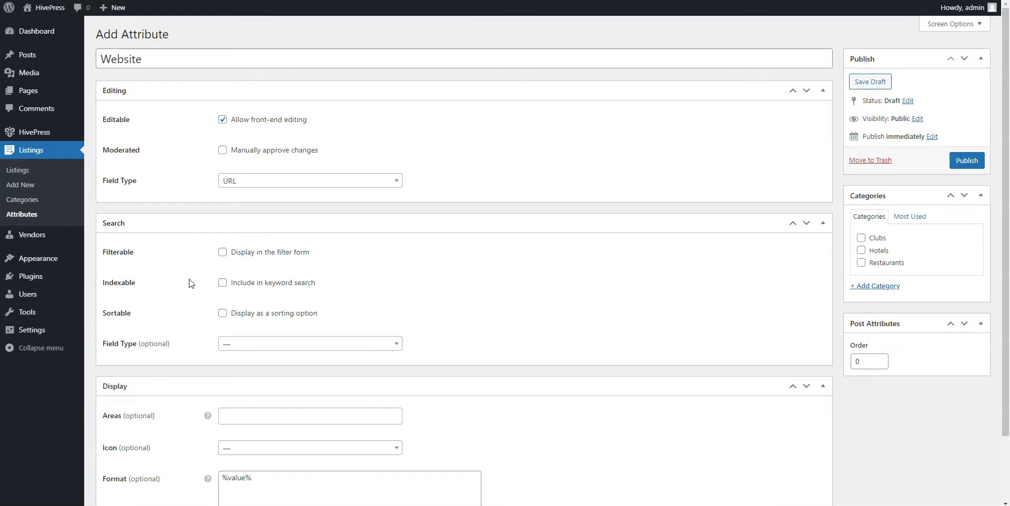
scroll(191, 284, "down", 2)
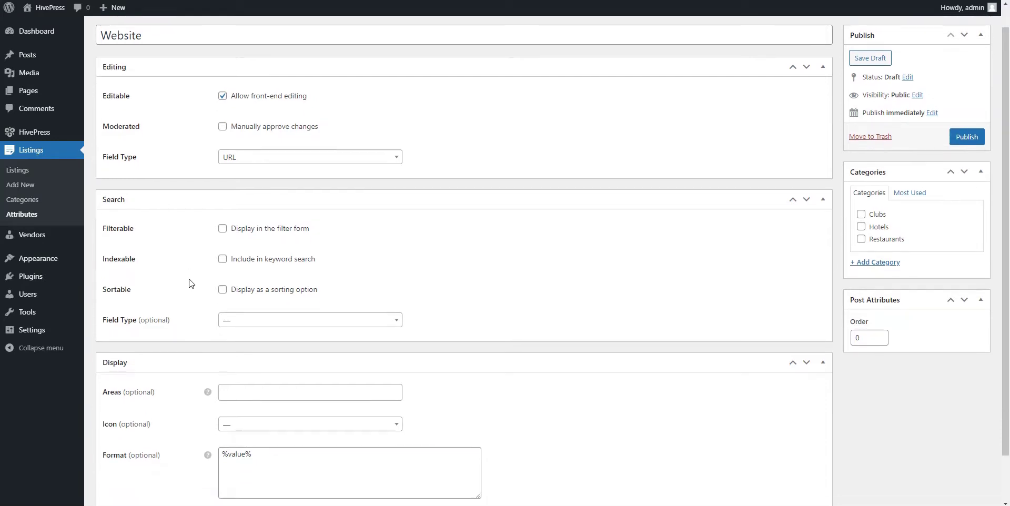
- Show Website in Block (secondary) and Page (primary) areas with a '%label%:' format, then publish
left_click(246, 340)
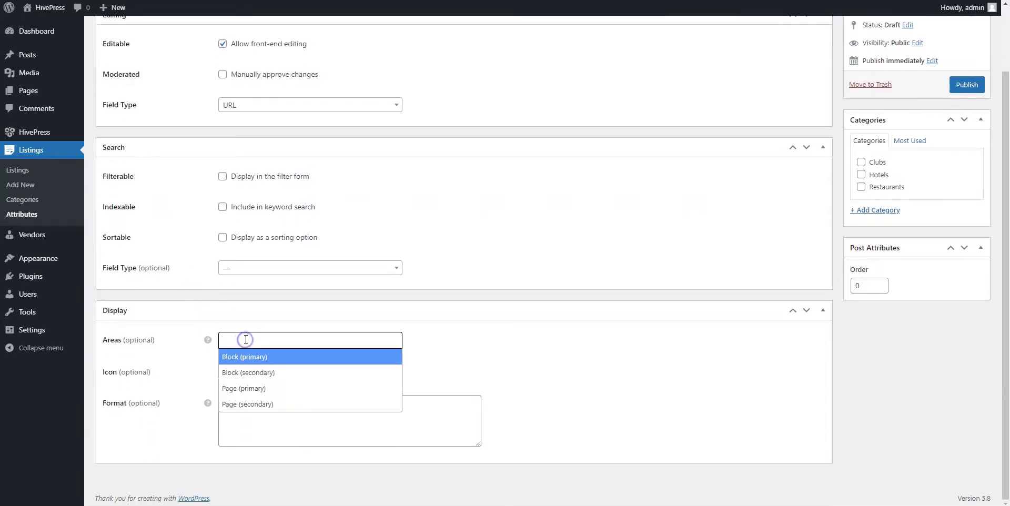
left_click(254, 373)
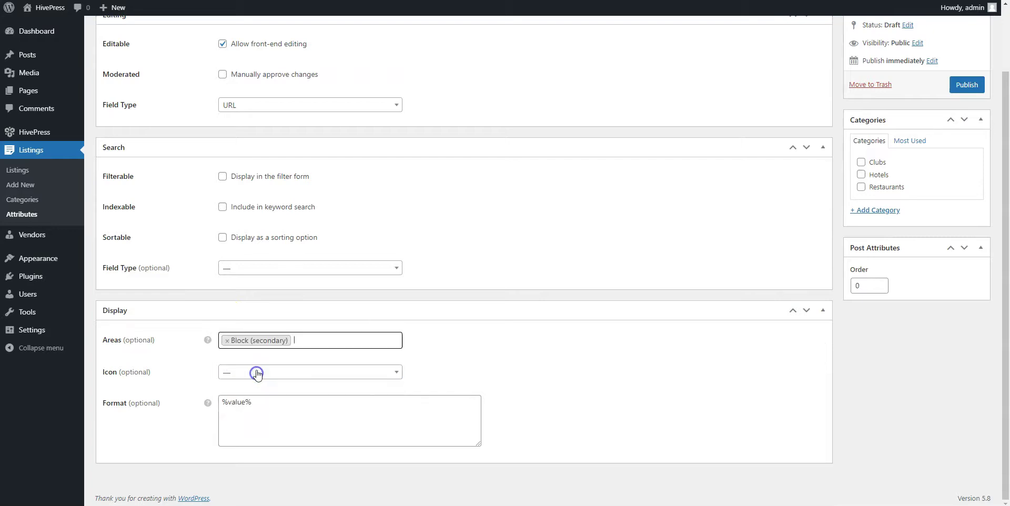
left_click(304, 339)
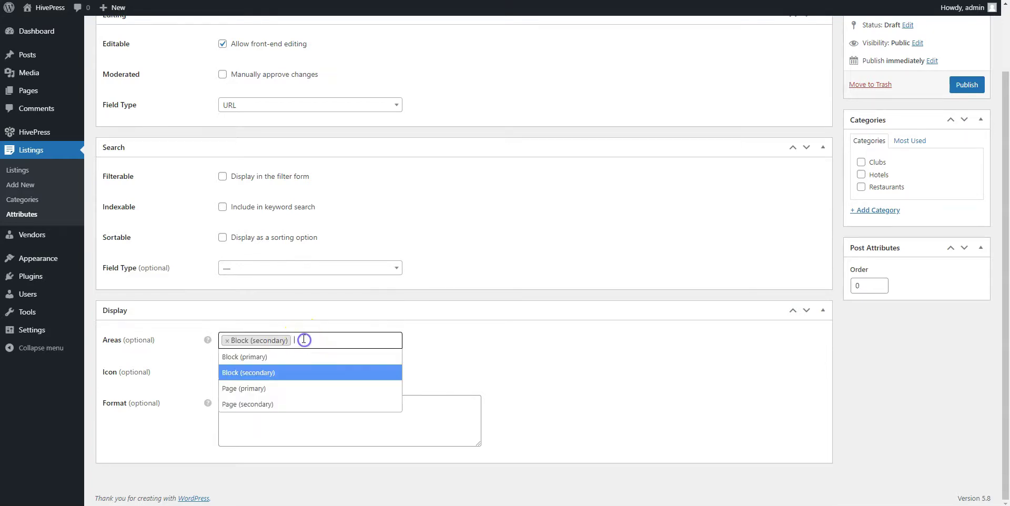
left_click(288, 388)
left_click(230, 402)
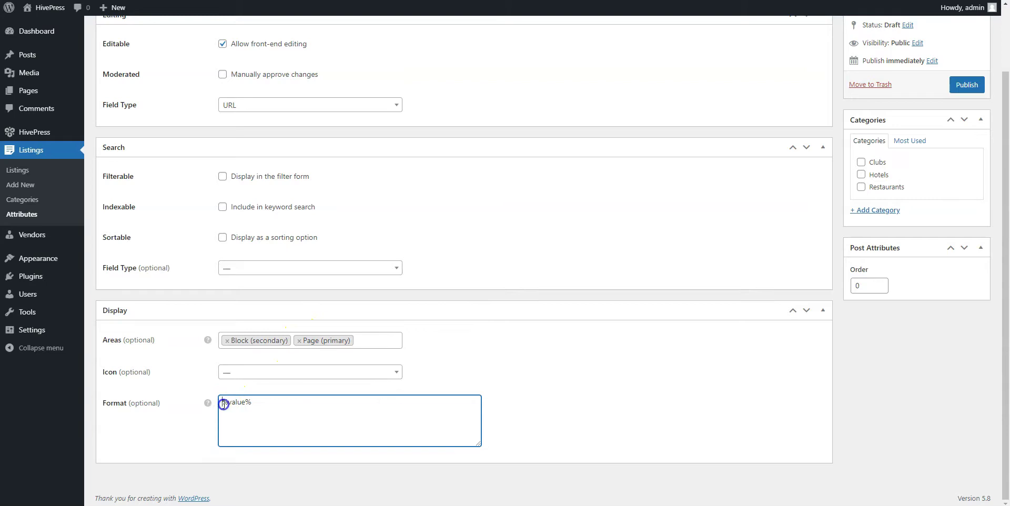
type("%label%:")
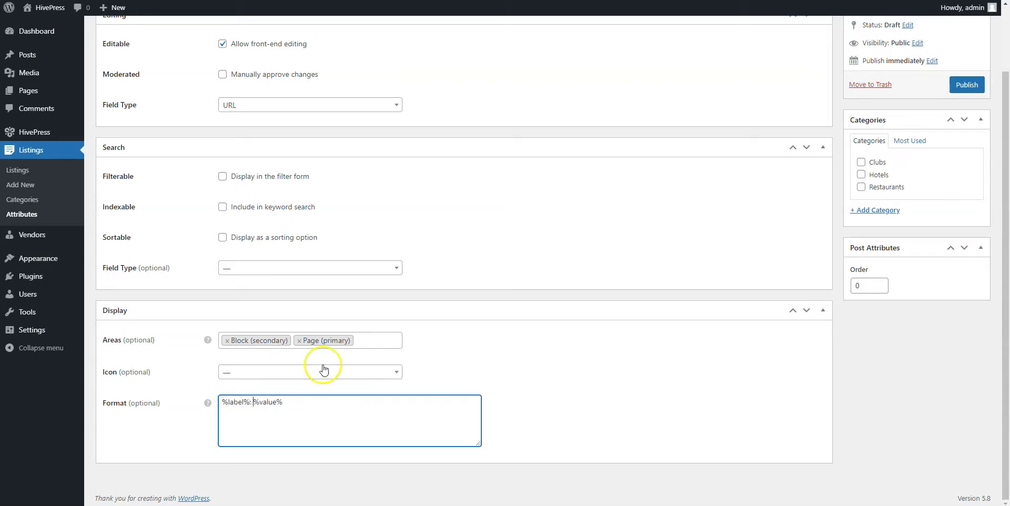
scroll(720, 250, "up", 2)
scroll(719, 249, "up", 3)
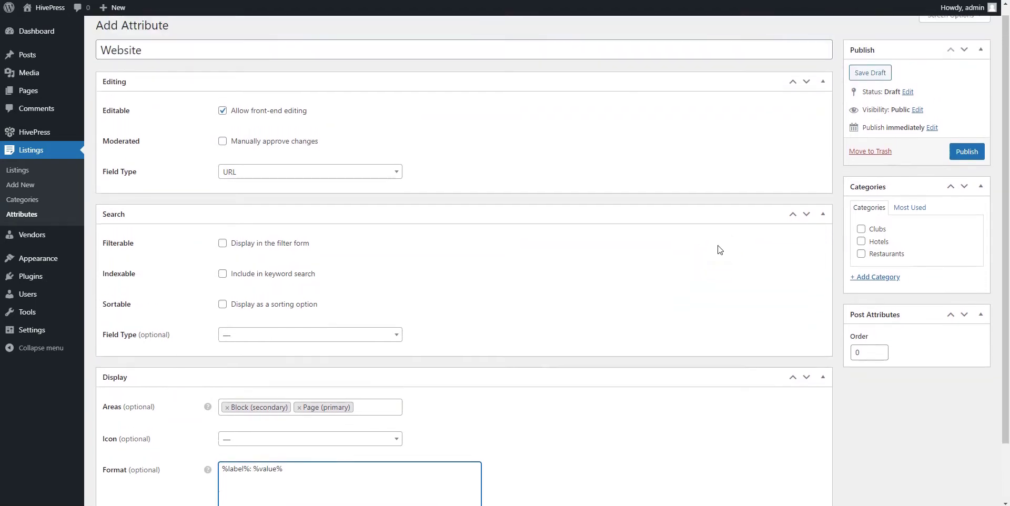
left_click(957, 161)
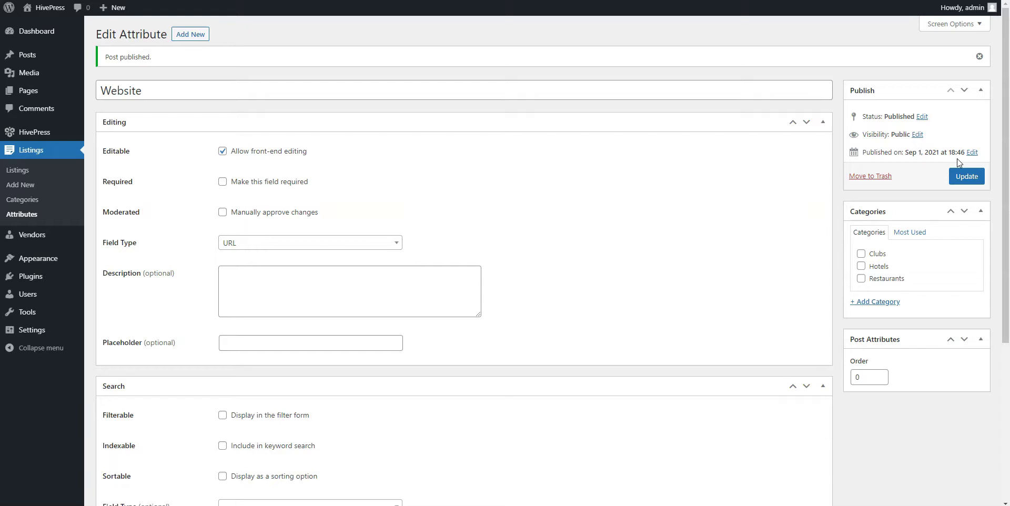
- Create a Cuisine attribute, editable and filterable, using Select for both field types
left_click(191, 34)
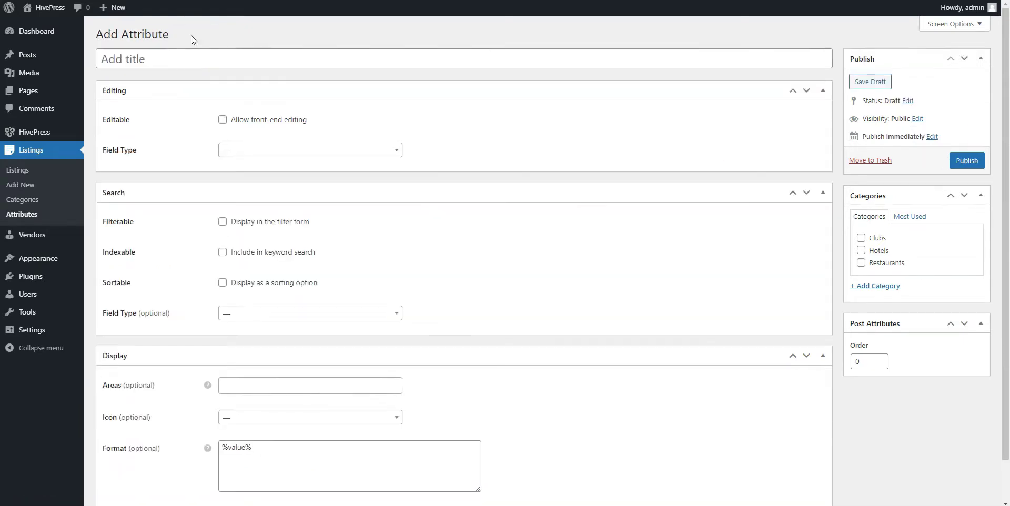
left_click(187, 59)
type("Cu")
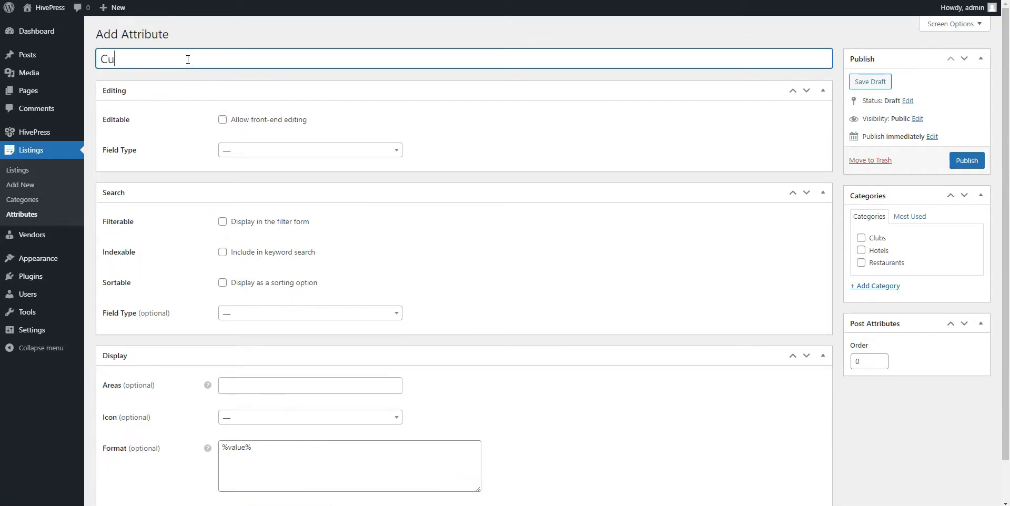
type("isine")
left_click(223, 120)
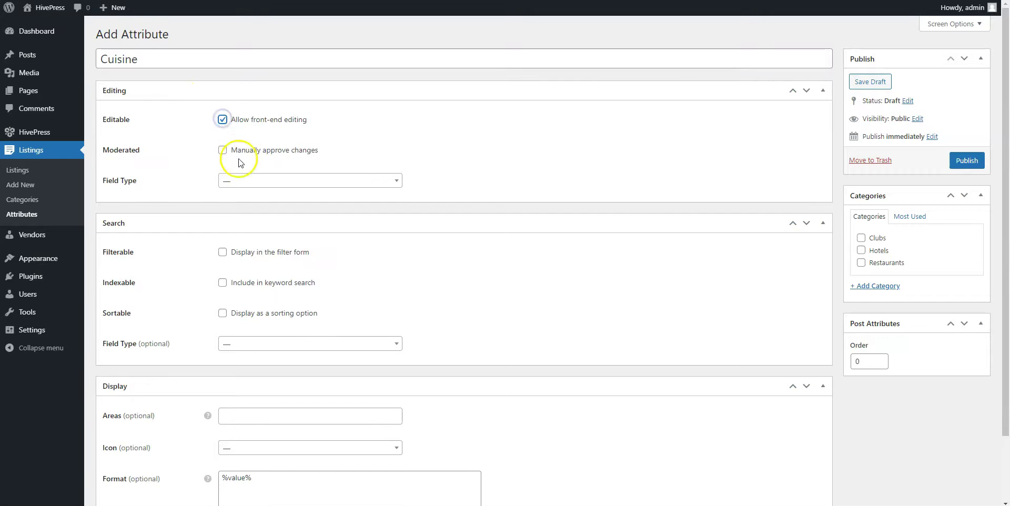
left_click(242, 183)
scroll(255, 223, "down", 3)
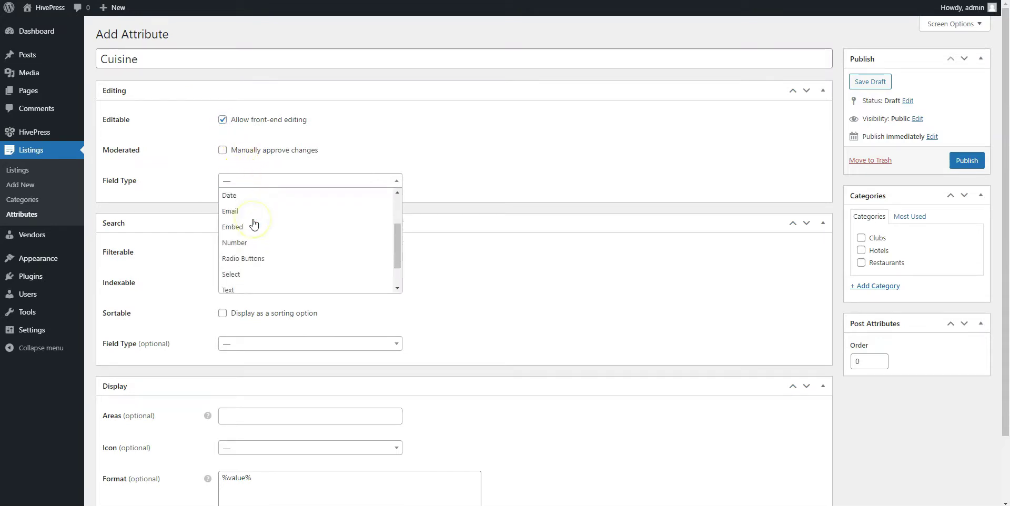
left_click(239, 238)
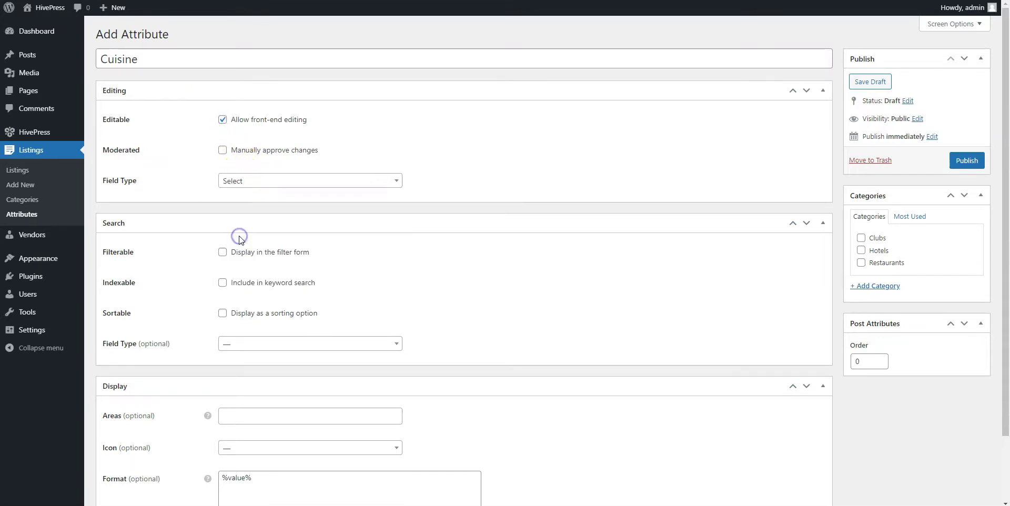
left_click(222, 252)
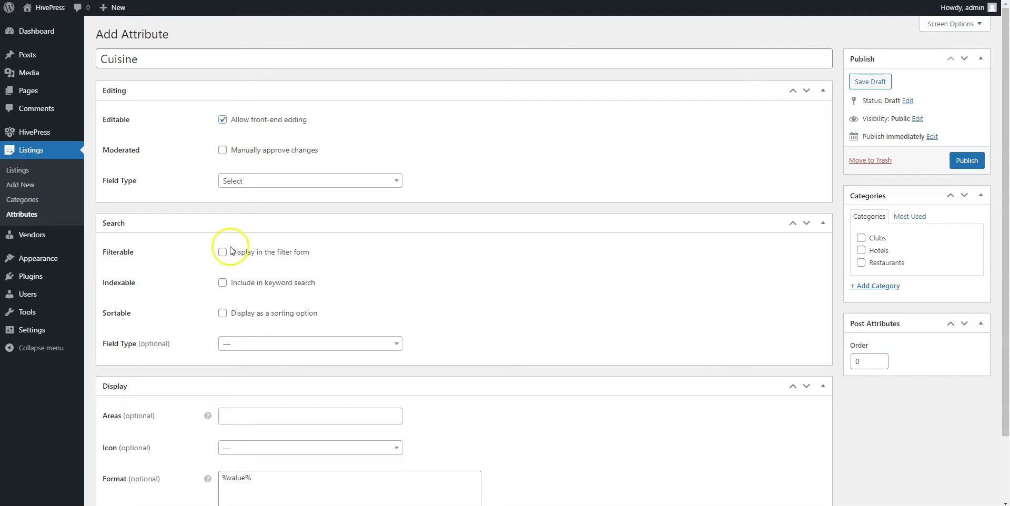
left_click(237, 344)
scroll(311, 437, "down", 2)
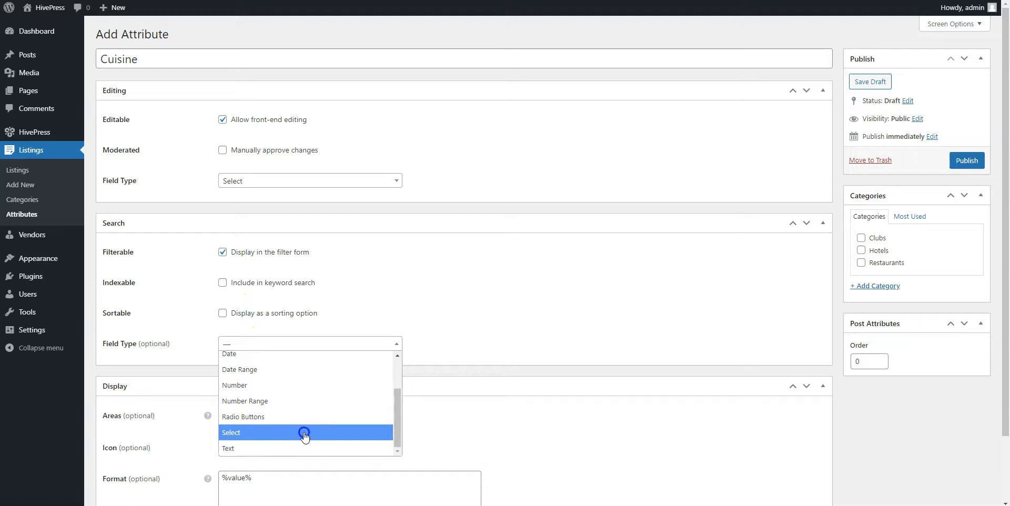
left_click(311, 433)
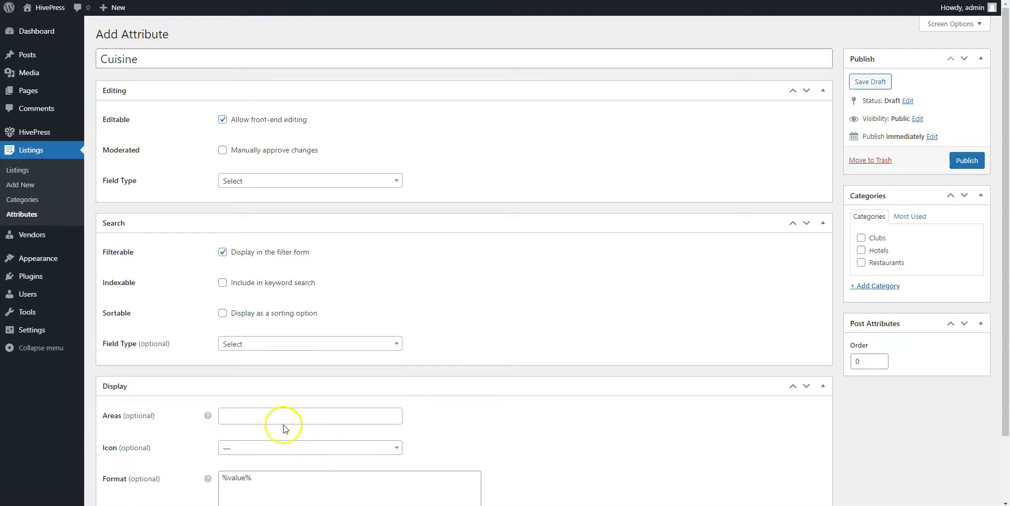
- Show Cuisine in Block (secondary) and Page (primary) as '%label%: %value%', assign Restaurants, and publish
left_click(264, 416)
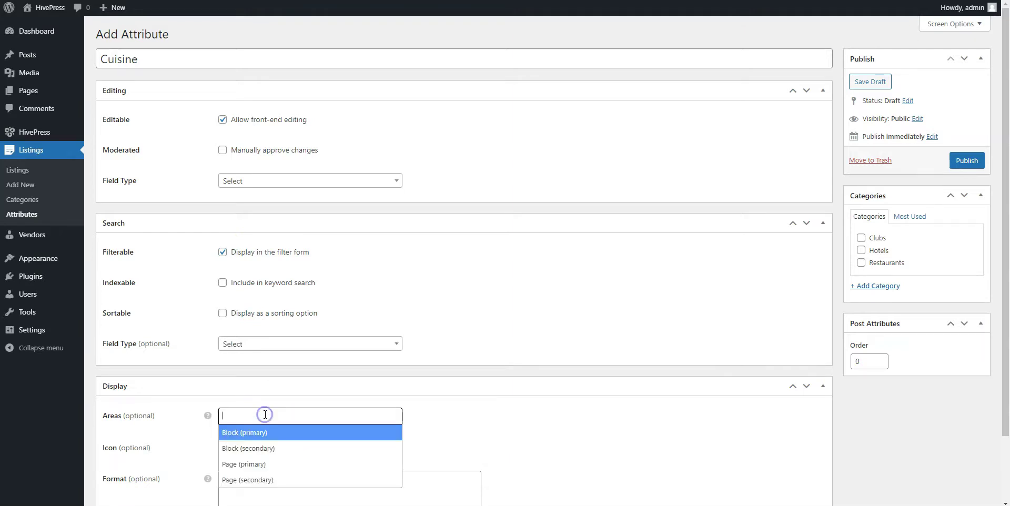
left_click(268, 448)
left_click(308, 416)
left_click(298, 464)
left_click(222, 487)
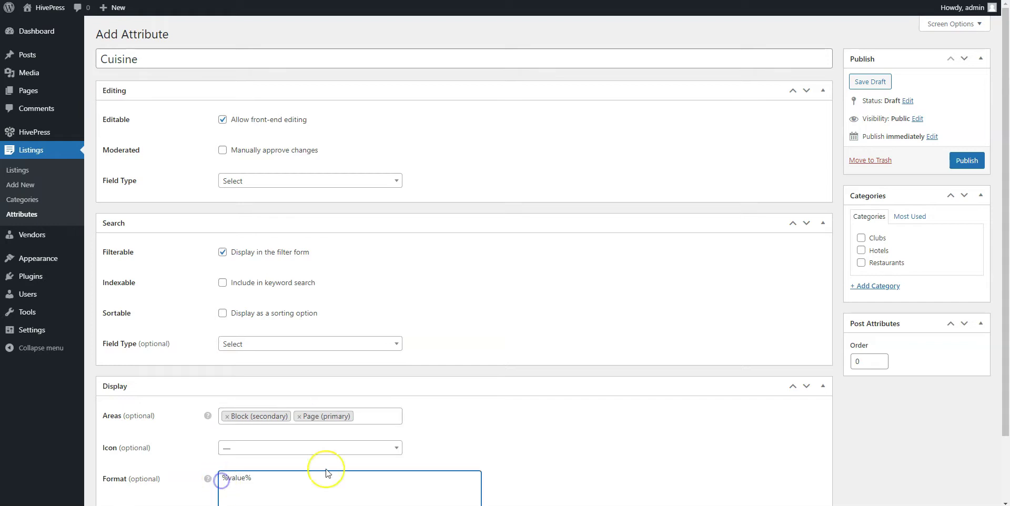
type("%label%:")
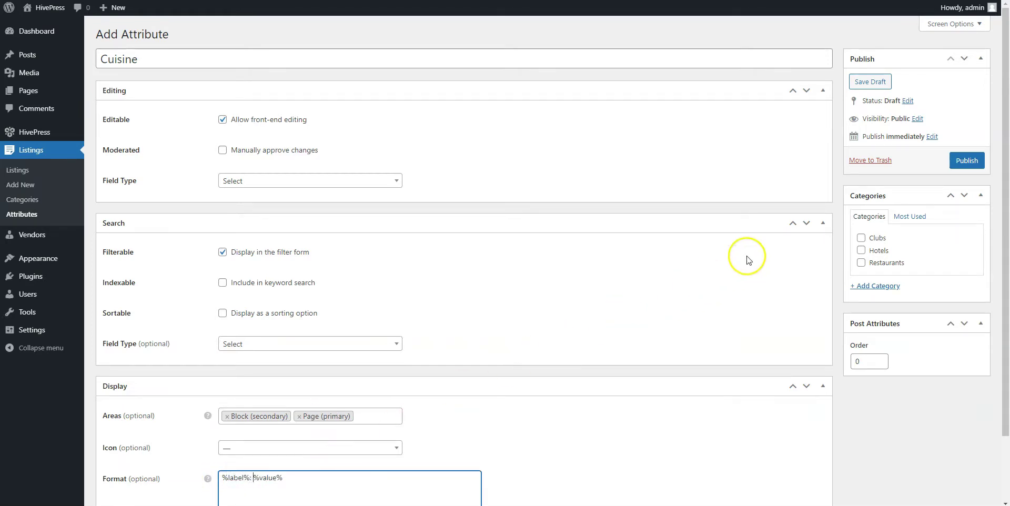
left_click(858, 266)
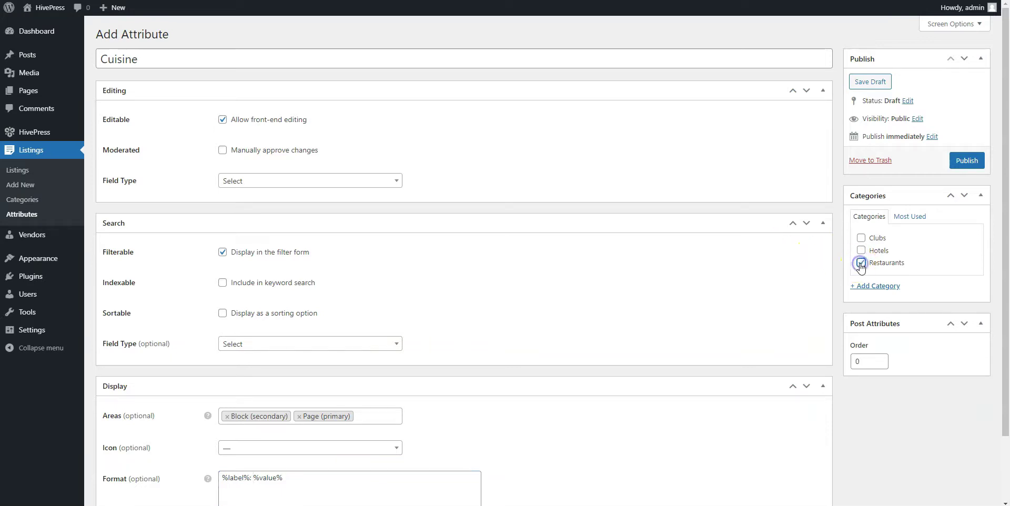
left_click(966, 161)
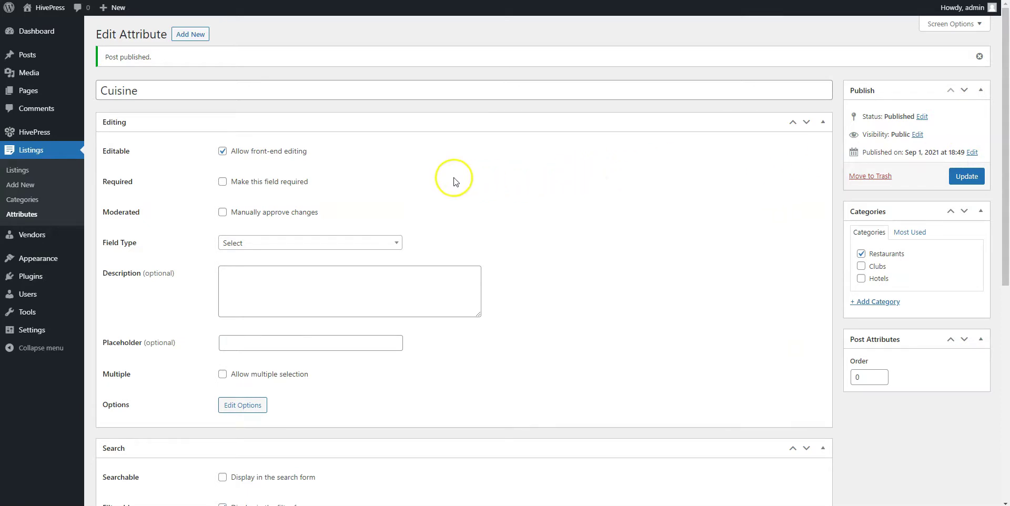
- Make Cuisine a required field, update it, and open its empty options list
left_click(222, 181)
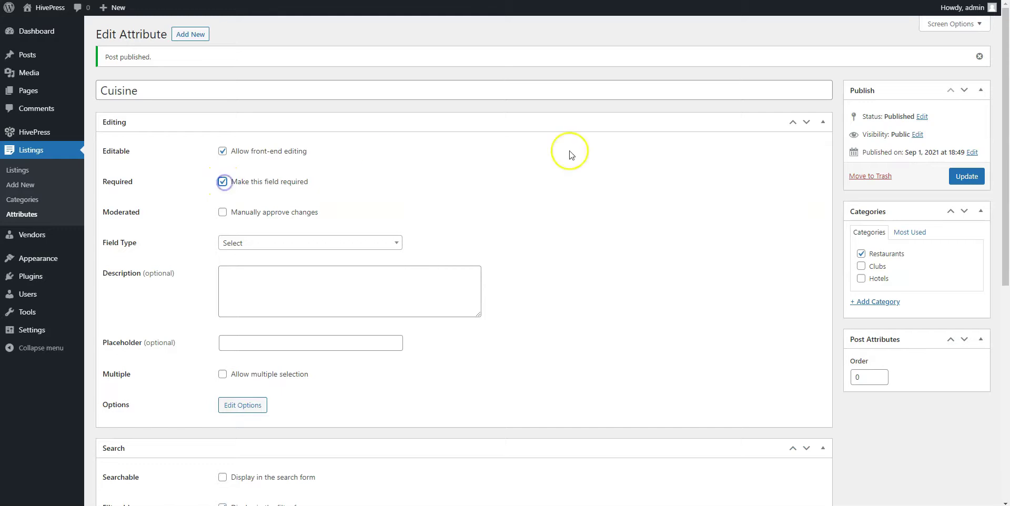
left_click(956, 176)
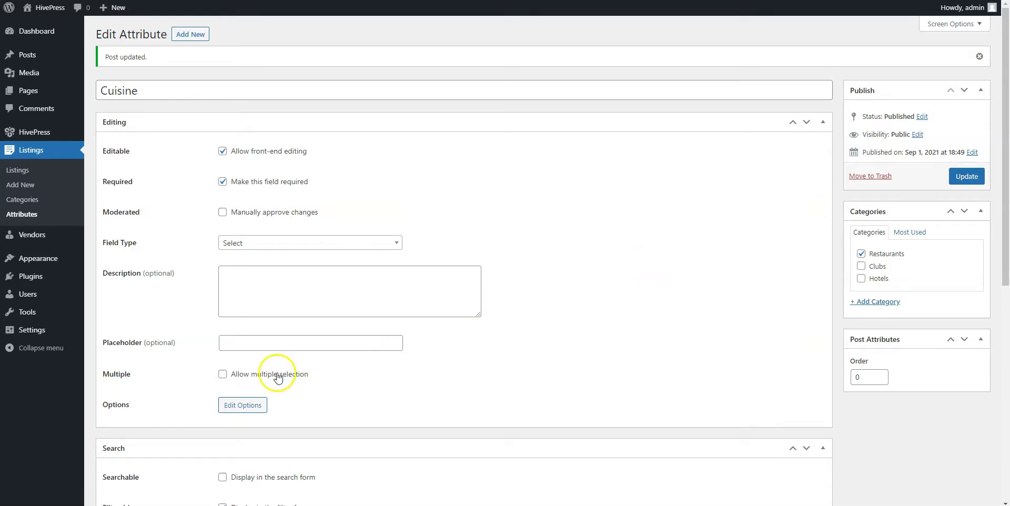
left_click(242, 405)
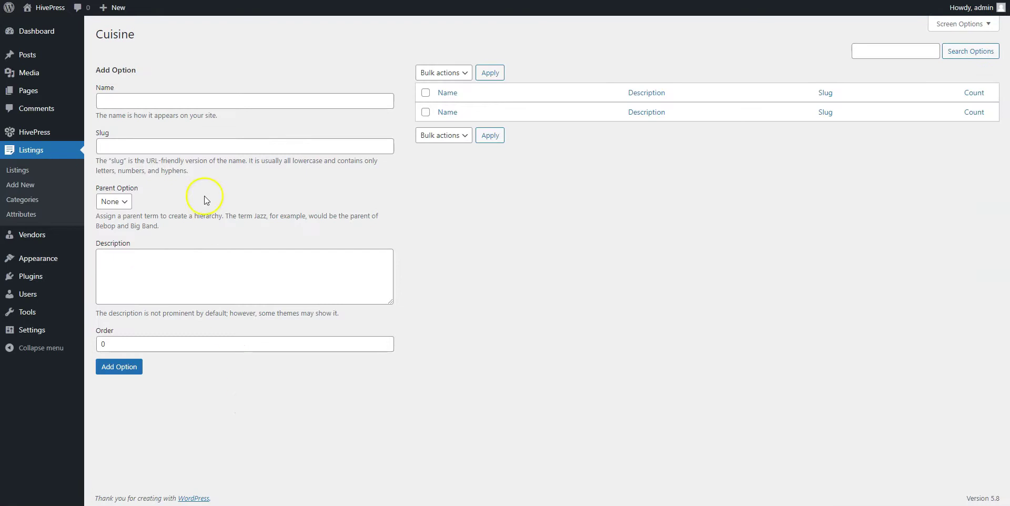
- Create three Cuisine options named Chinese, Italian and French, adding each in turn
left_click(223, 101)
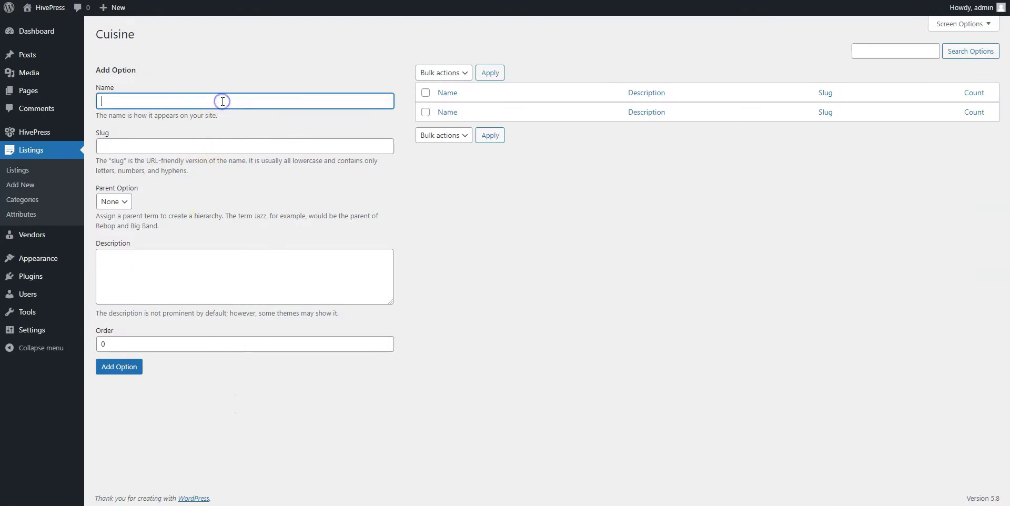
type("Chinese")
left_click(120, 368)
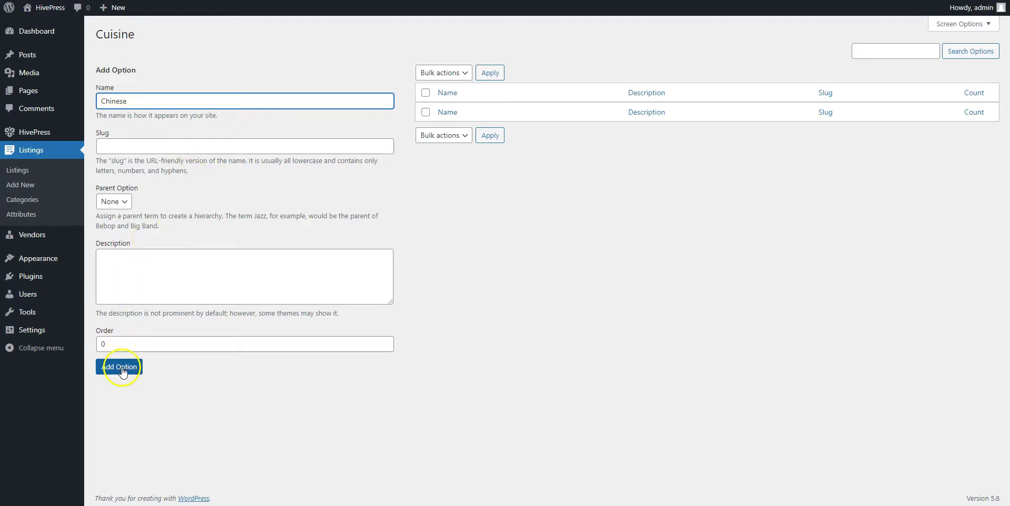
left_click(165, 99)
type("Italian")
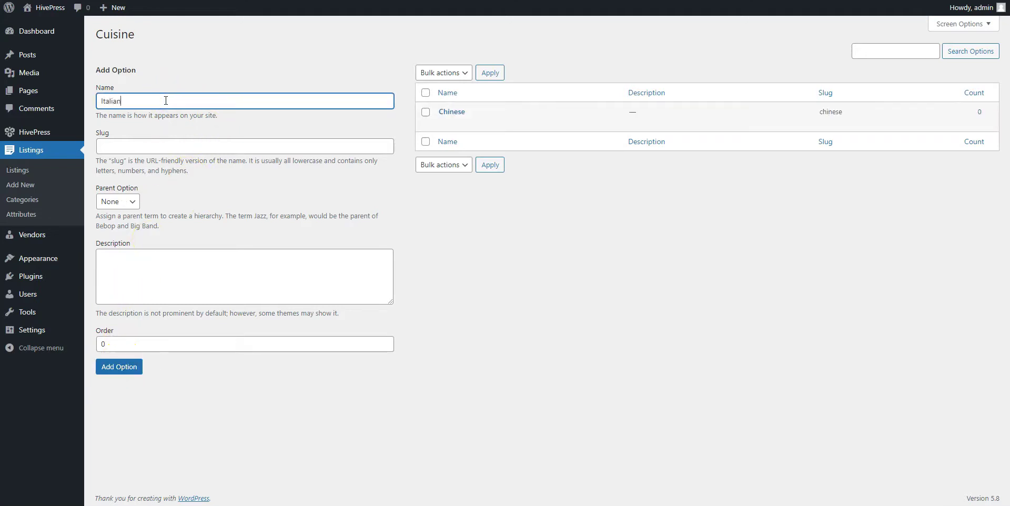
left_click(117, 370)
left_click(168, 103)
type("French")
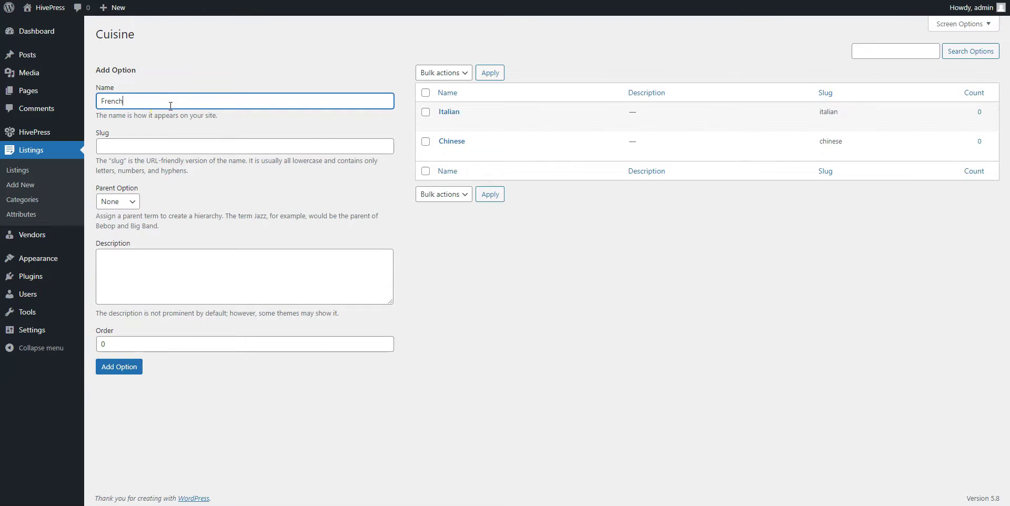
left_click(121, 368)
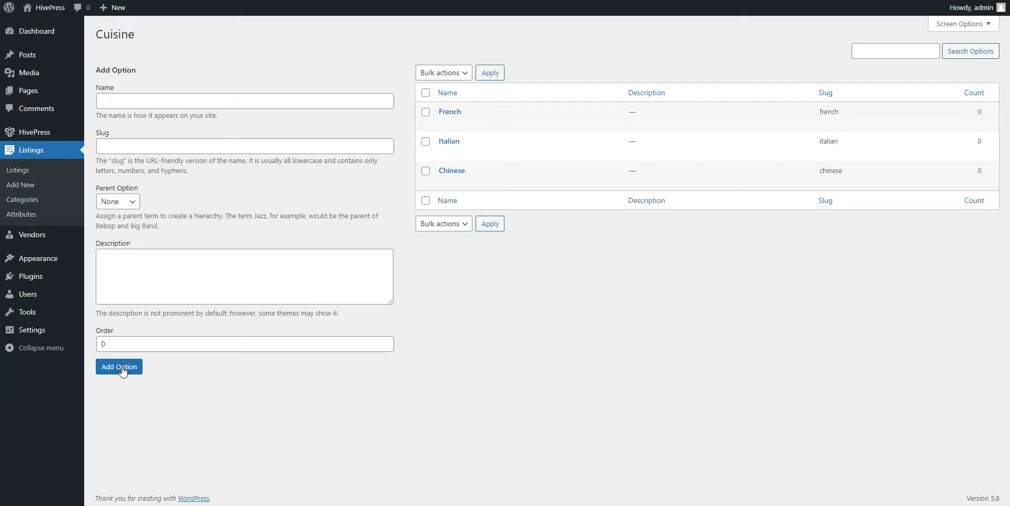
- Start a new Restaurants listing on the live site and upload Royal.jpg as its image
left_click(50, 9)
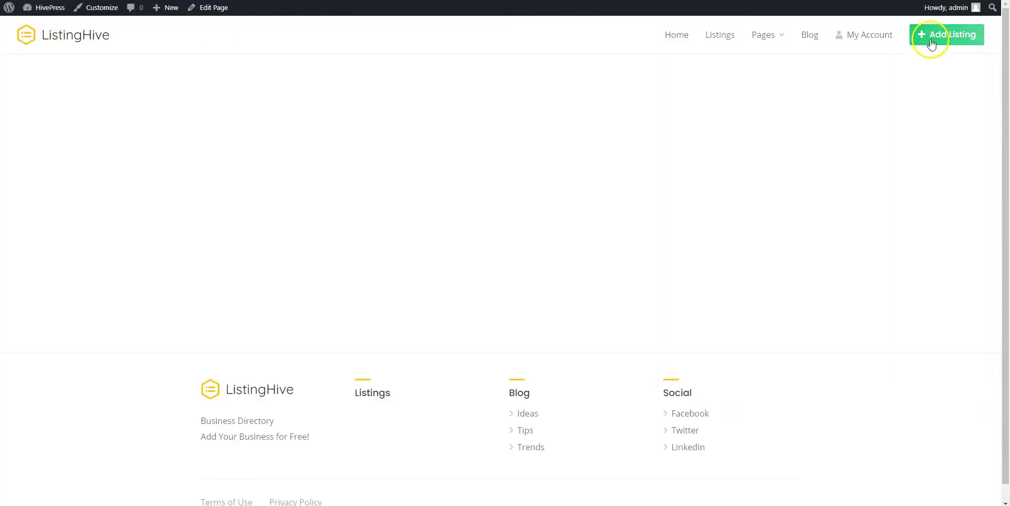
left_click(931, 43)
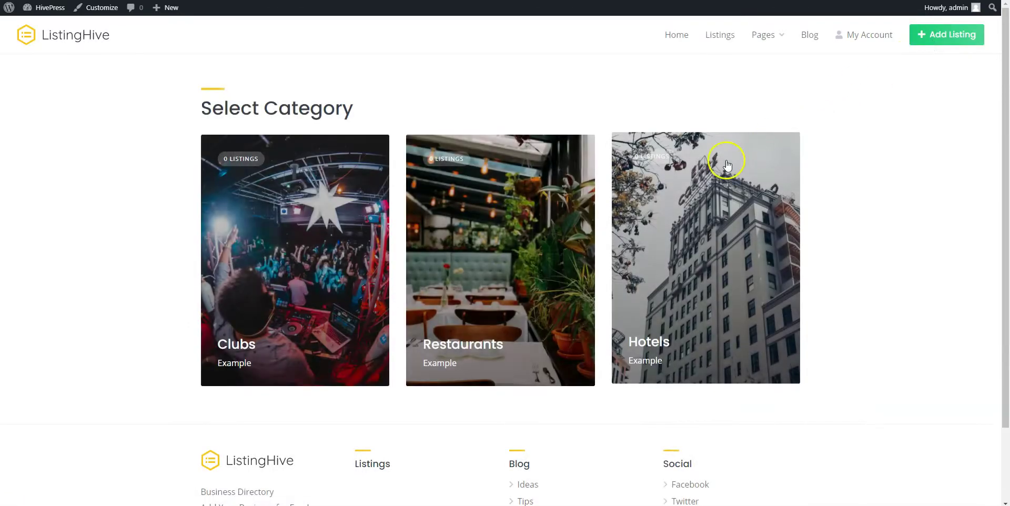
left_click(490, 262)
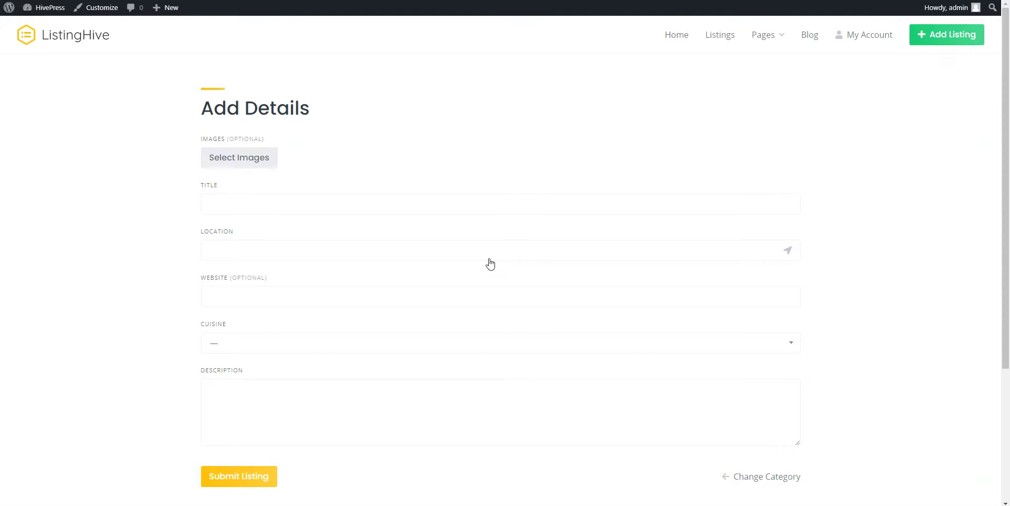
left_click(250, 167)
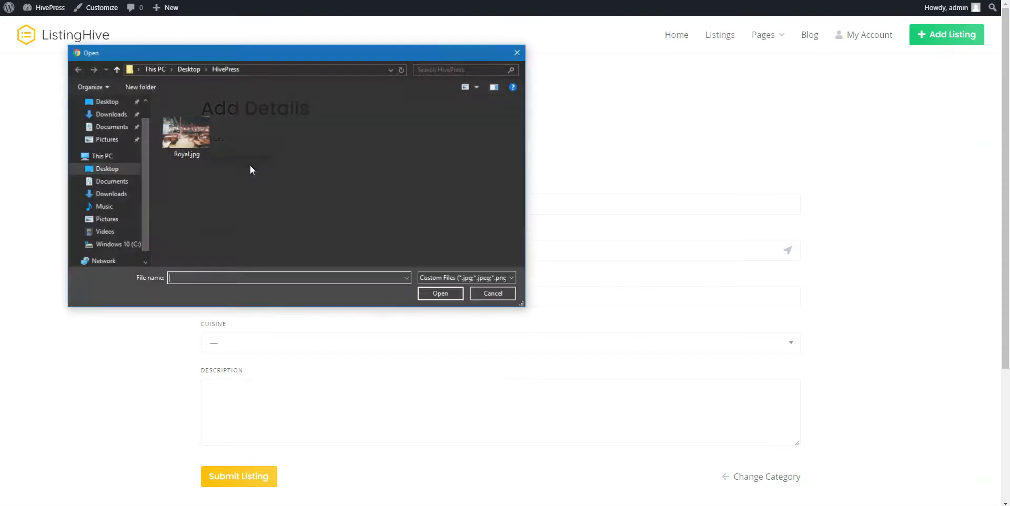
left_click(190, 138)
left_click(434, 295)
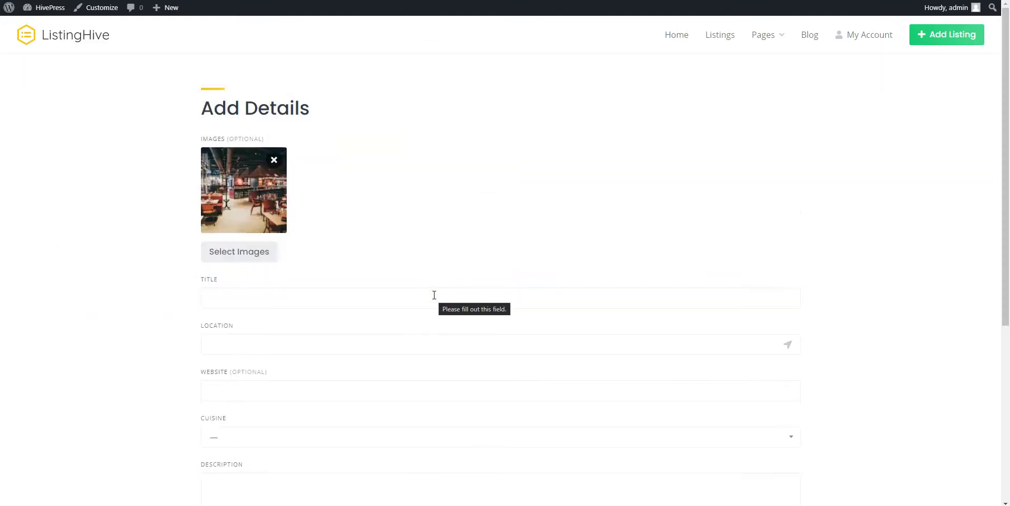
- Paste the New York street address into Location and set the cuisine to French
left_click(411, 302)
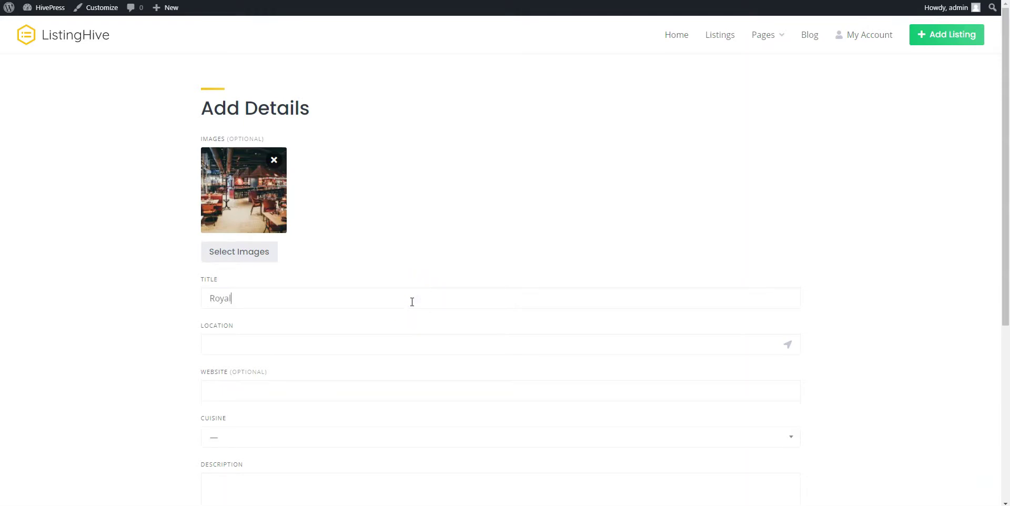
left_click(399, 344)
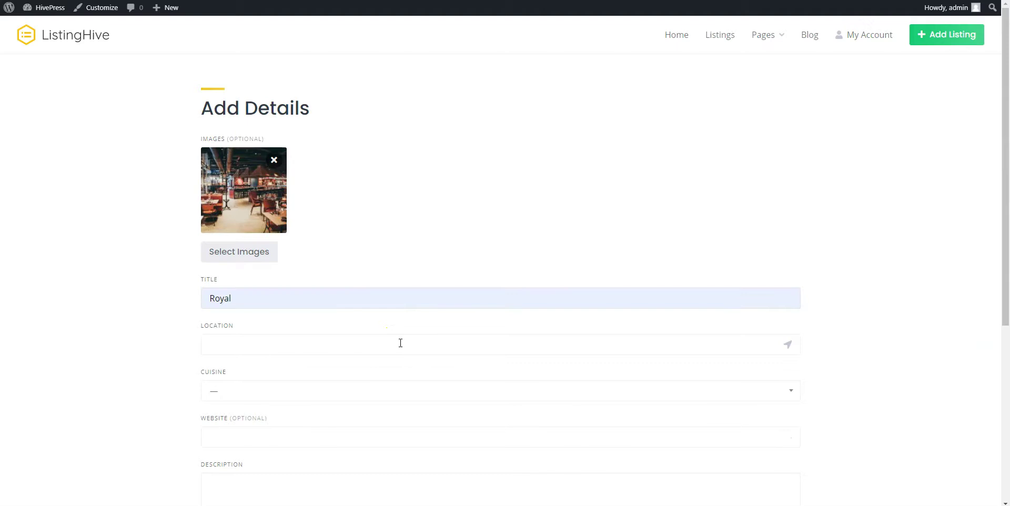
type("357 Manhattan Ave, New York, NY")
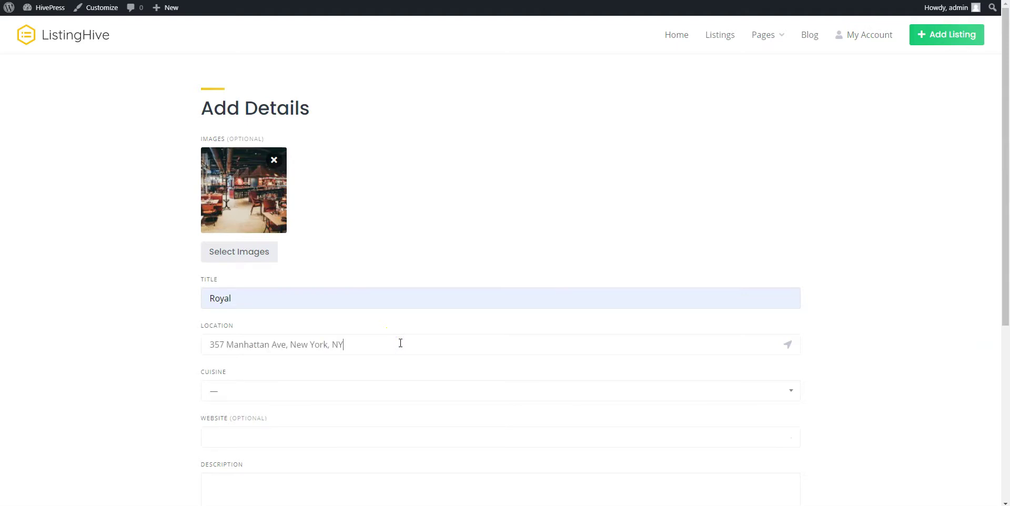
left_click(363, 389)
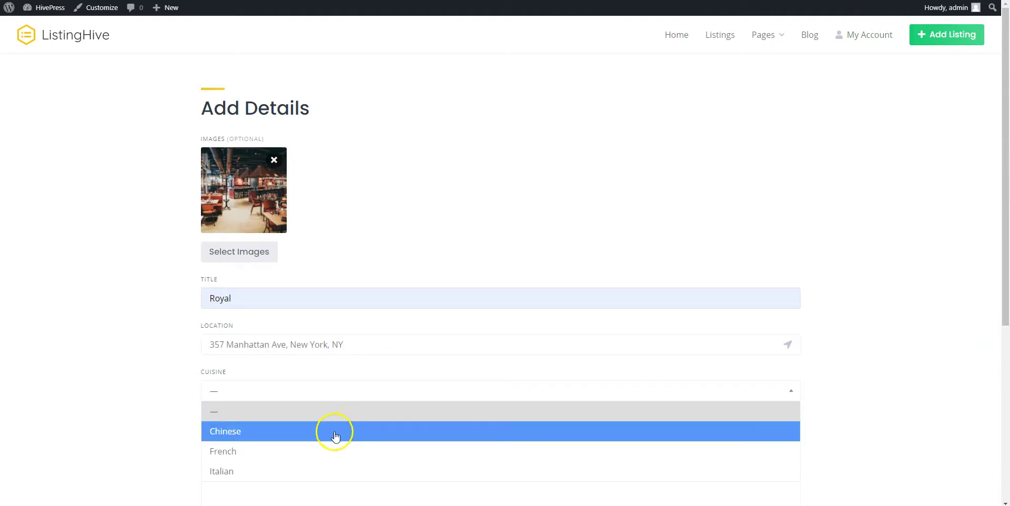
left_click(331, 446)
left_click(324, 440)
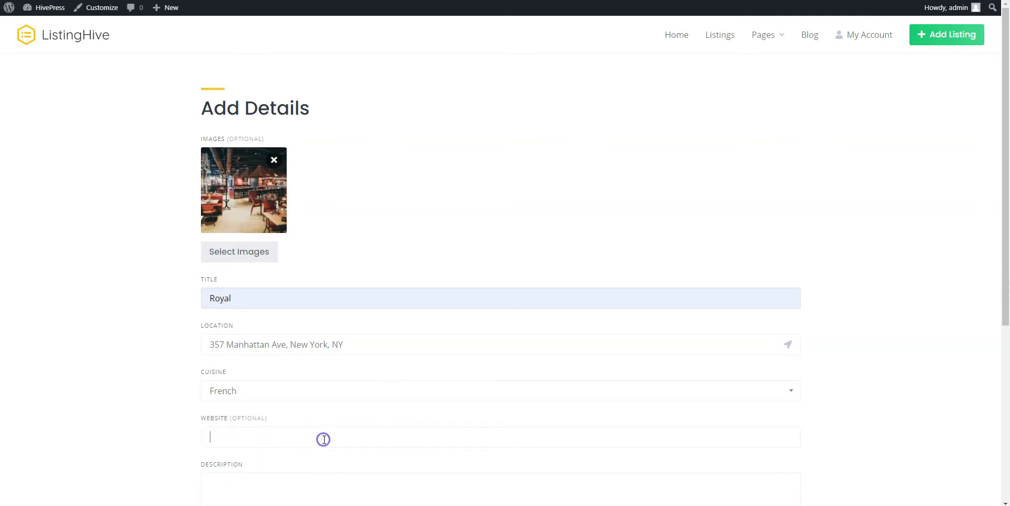
type("https://example.com")
scroll(316, 452, "down", 1)
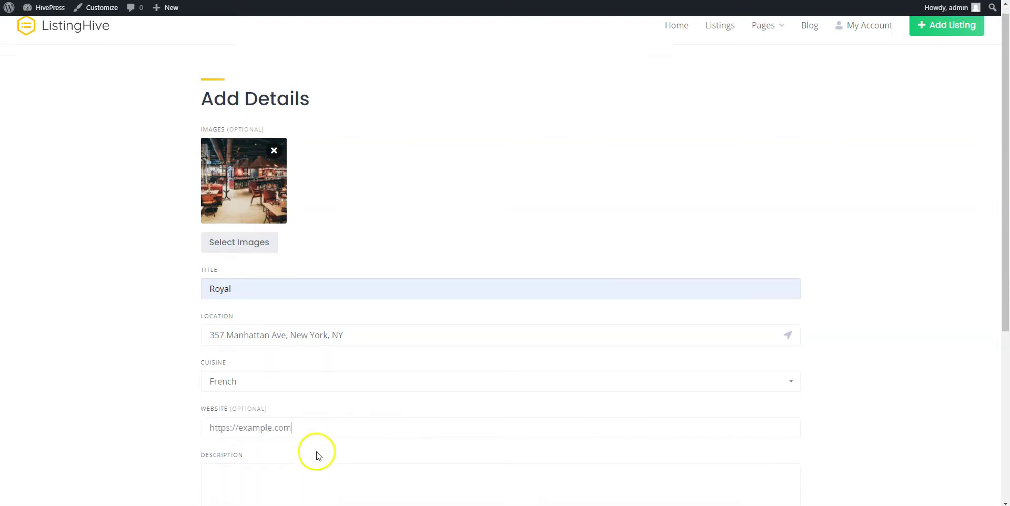
left_click(305, 429)
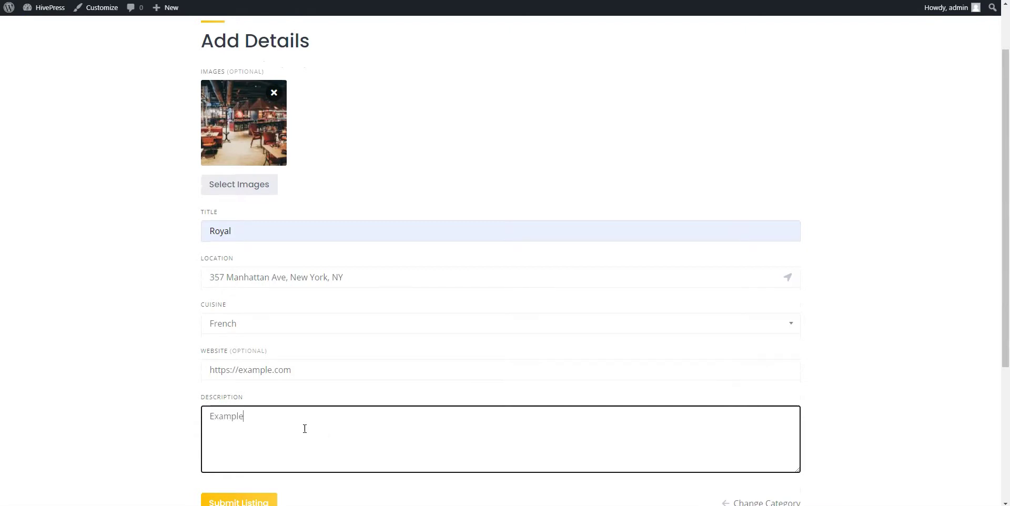
type("Example")
scroll(305, 429, "down", 1)
left_click(232, 428)
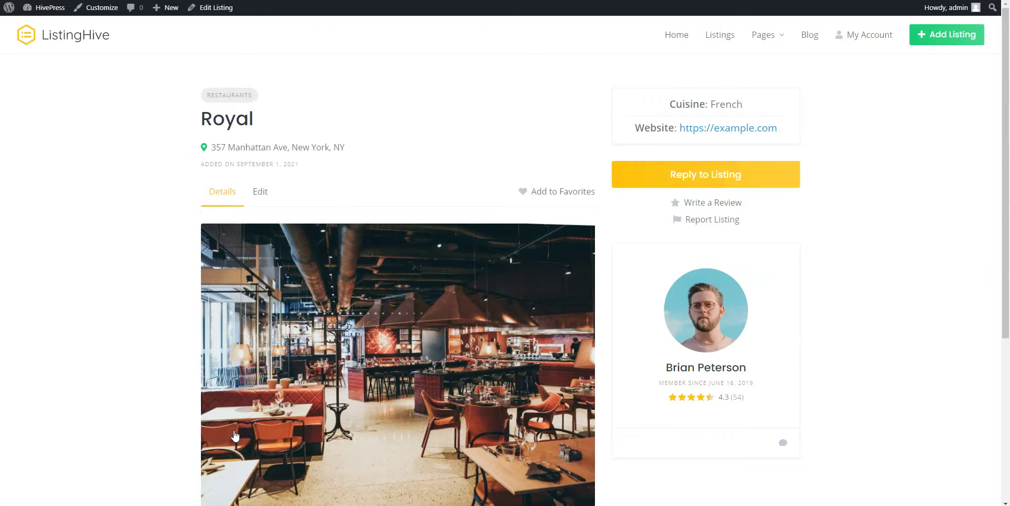
scroll(235, 437, "down", 3)
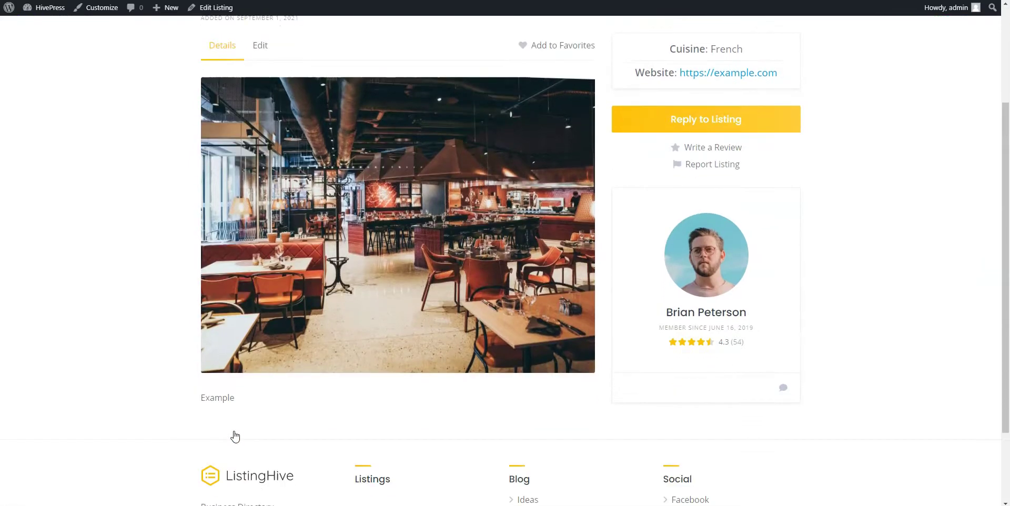
scroll(237, 434, "up", 3)
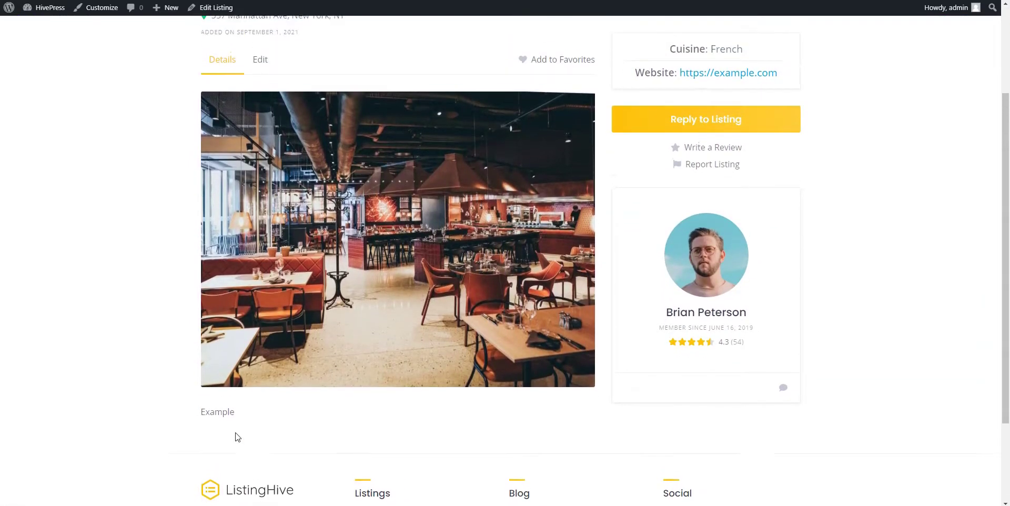
scroll(235, 433, "up", 2)
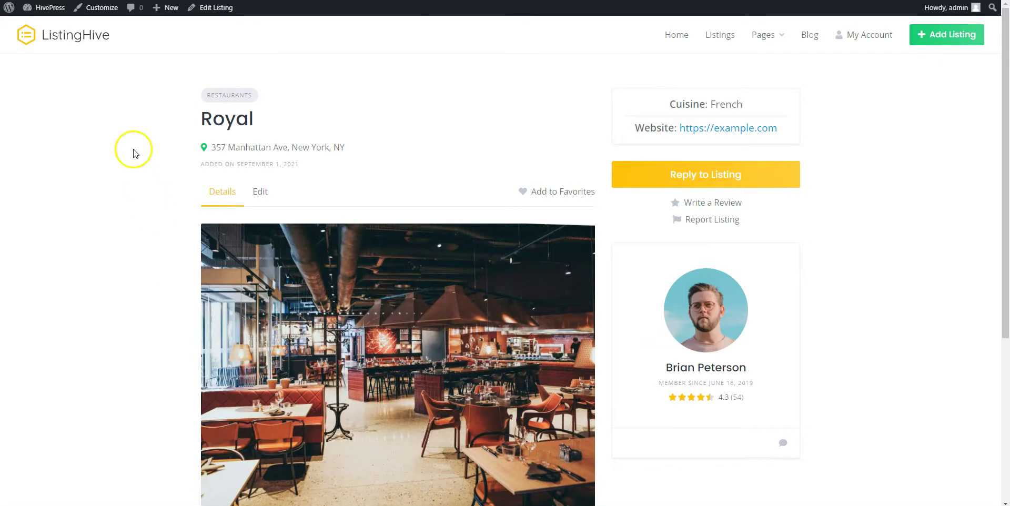
- Create a new page from the dashboard's Pages menu
left_click(47, 9)
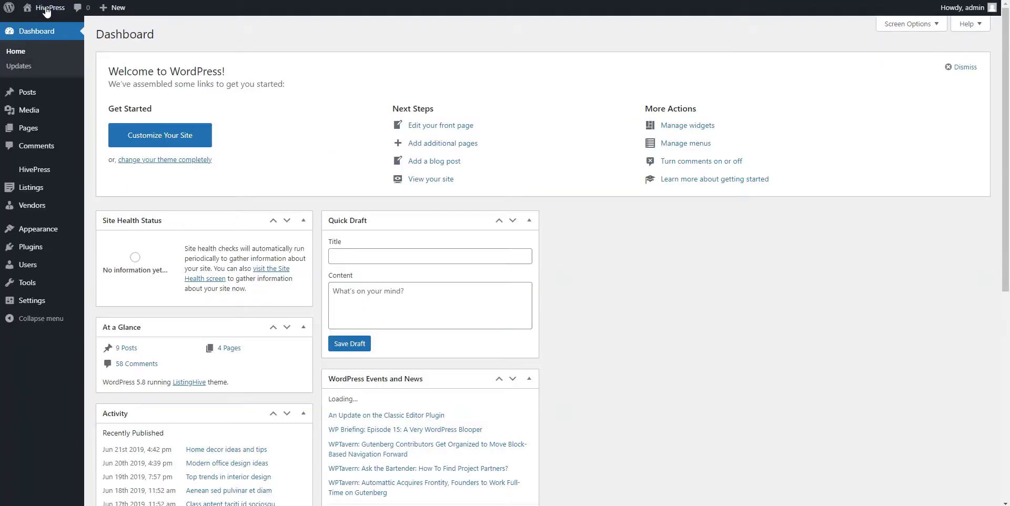
mouse_move(32, 128)
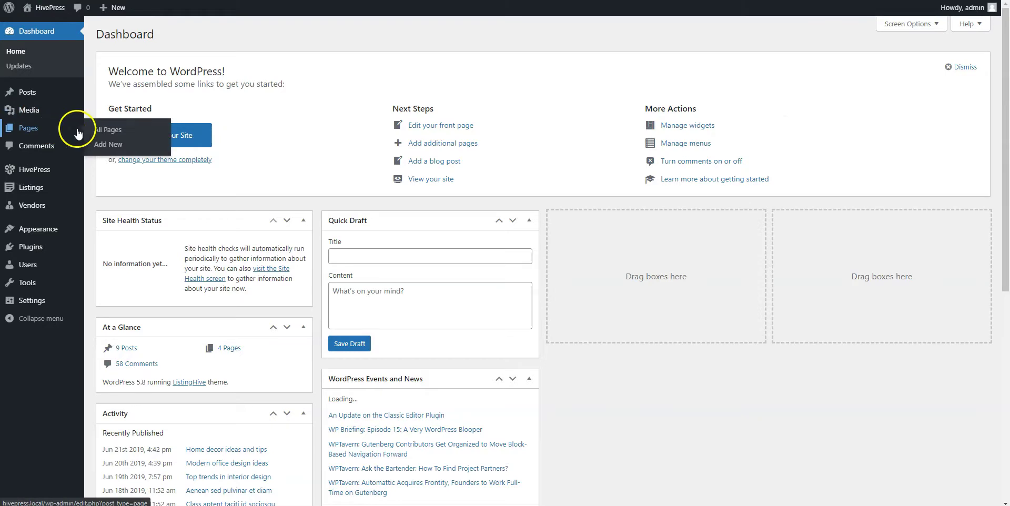
left_click(110, 148)
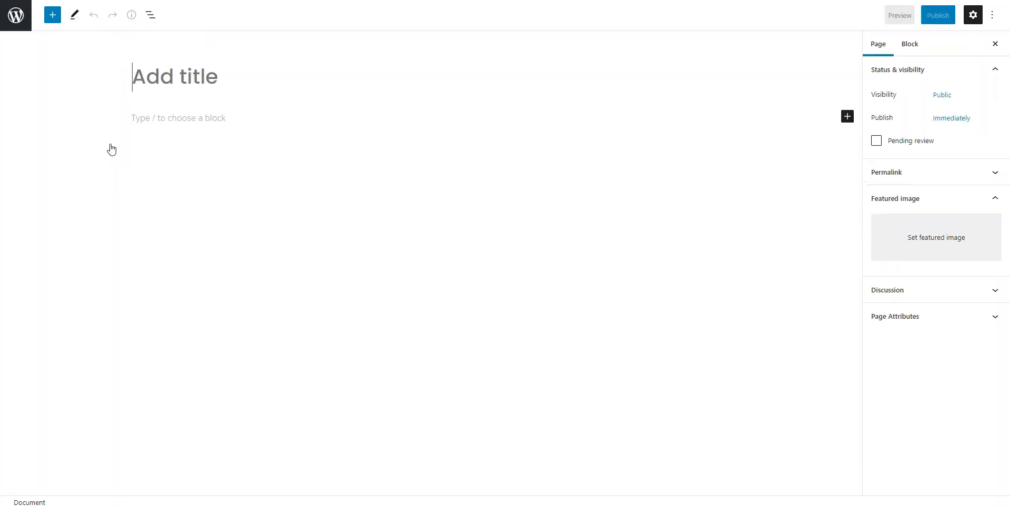
- Title the page Home and make 'Find Business Services in Your Area' its heading
left_click(164, 75)
type("Home")
left_click(168, 121)
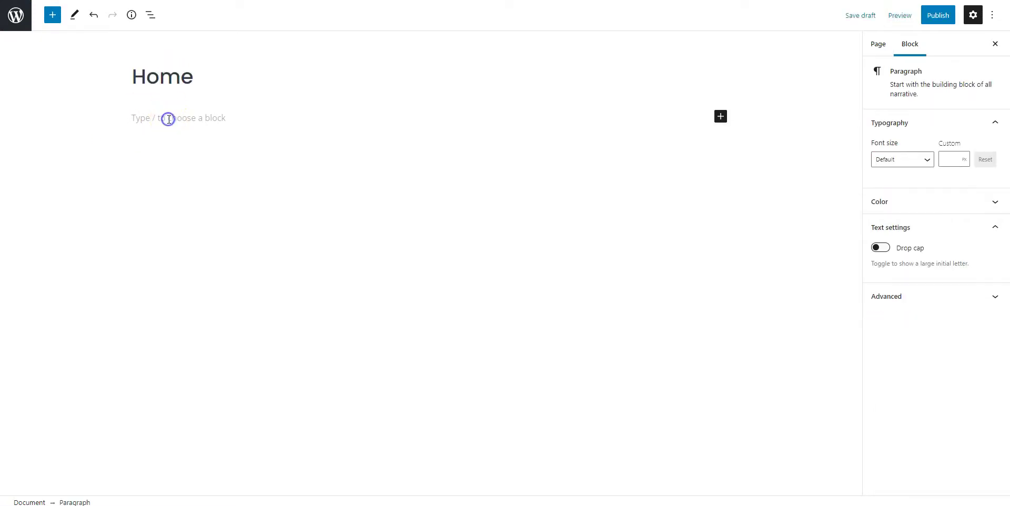
type("Find Business Services in Your Area.")
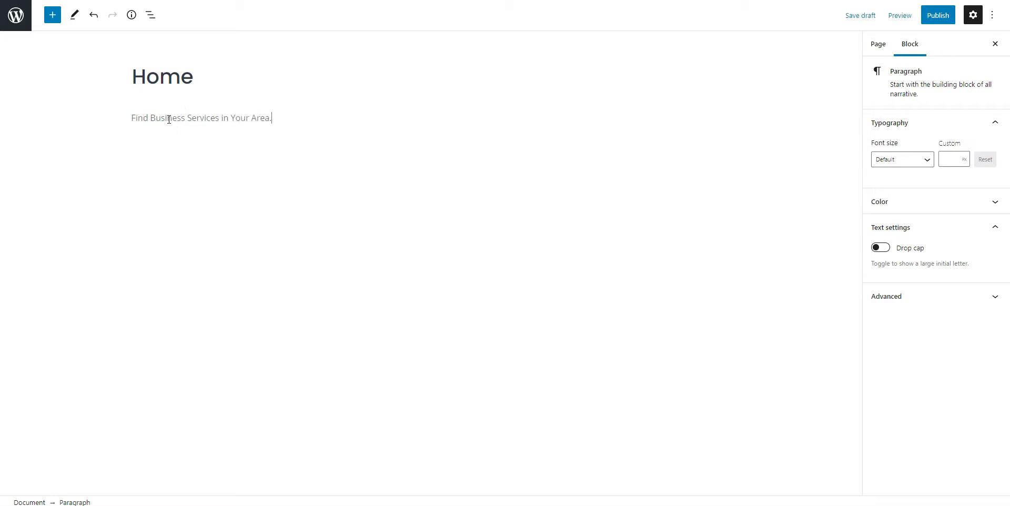
left_click(144, 91)
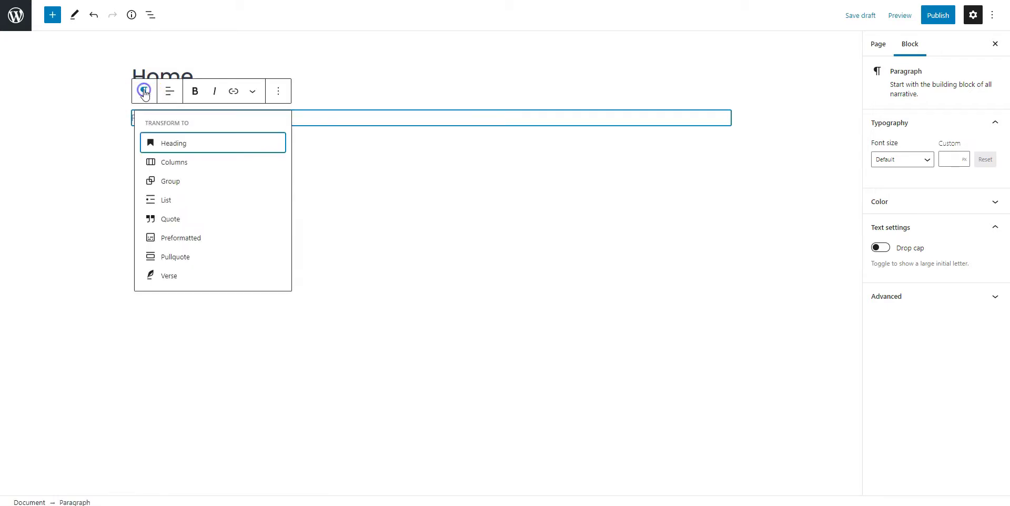
left_click(162, 144)
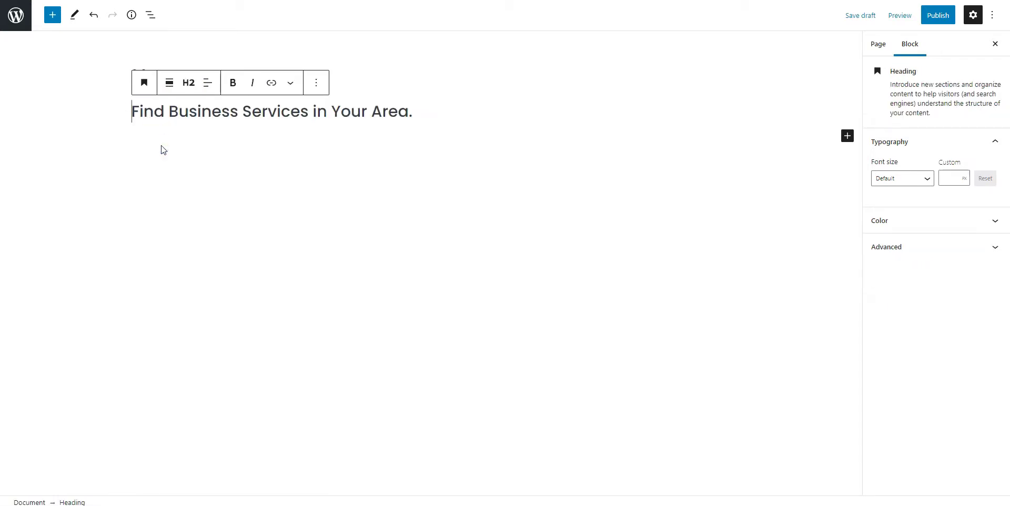
- Insert a More break and a Listing Search Form block below the heading
left_click(848, 136)
left_click(784, 173)
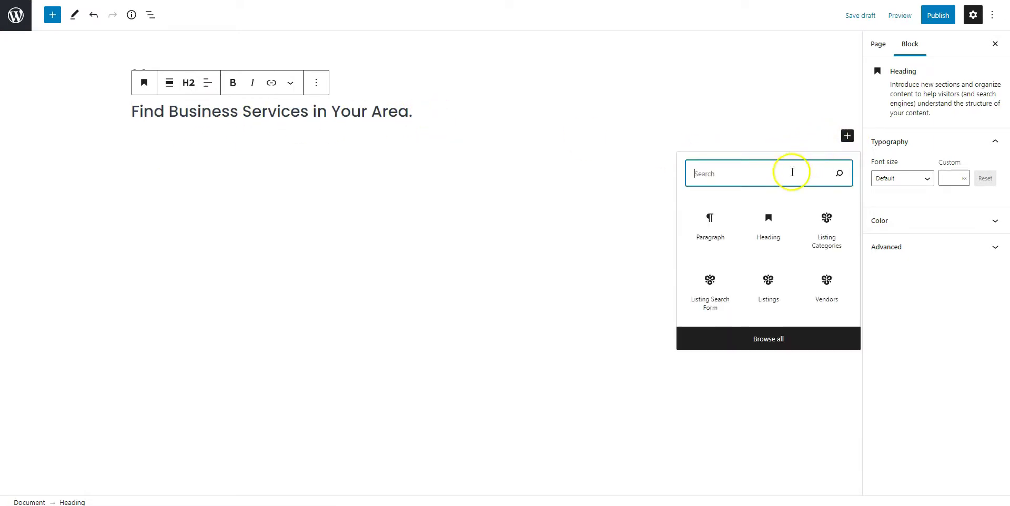
type("mor")
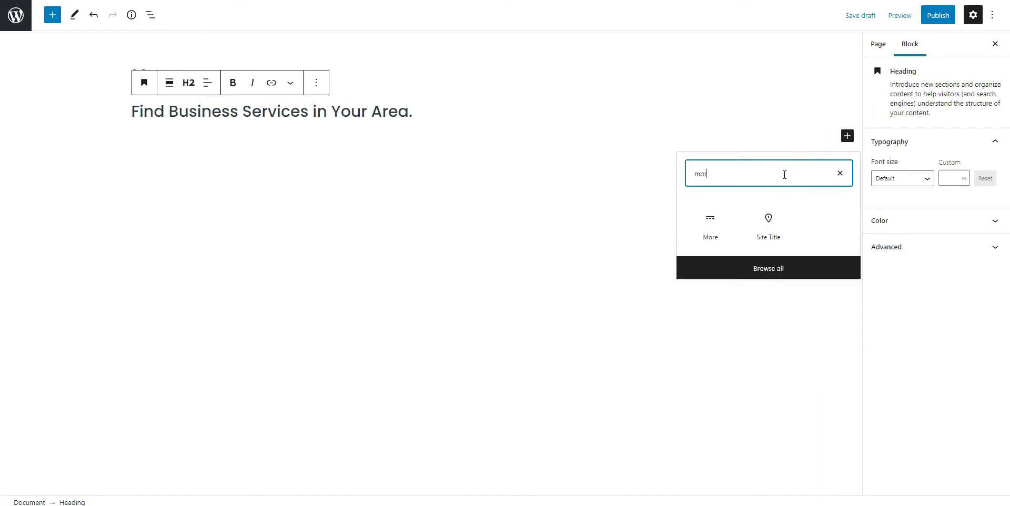
type("e")
left_click(717, 219)
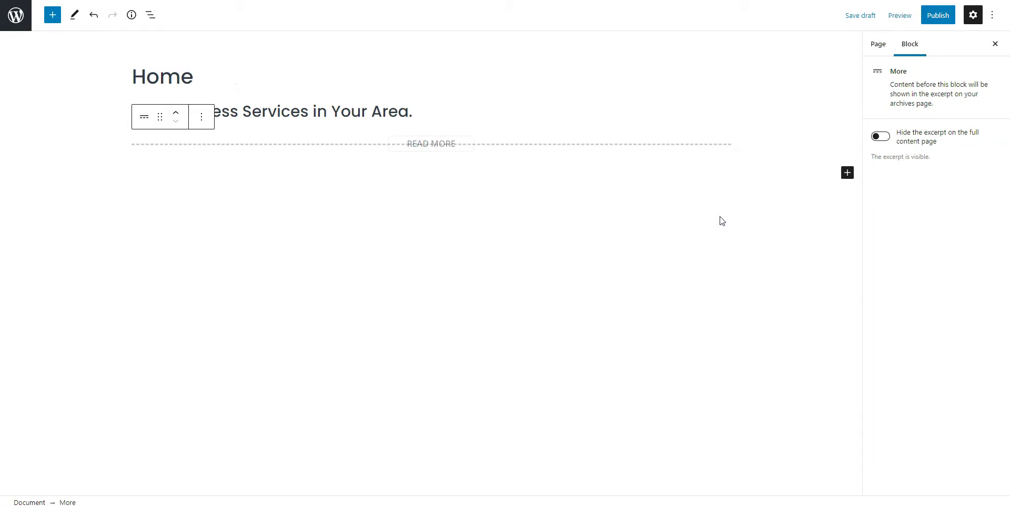
left_click(848, 173)
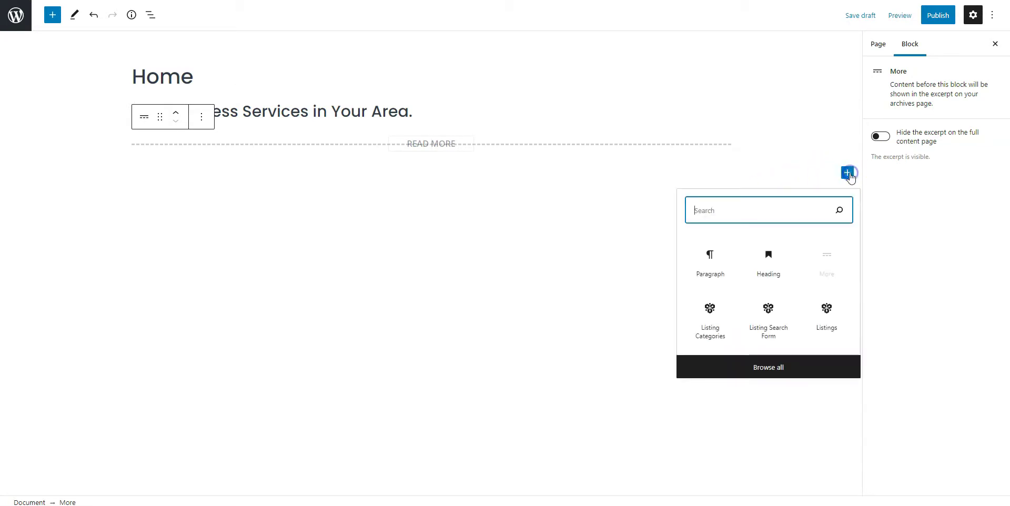
left_click(771, 310)
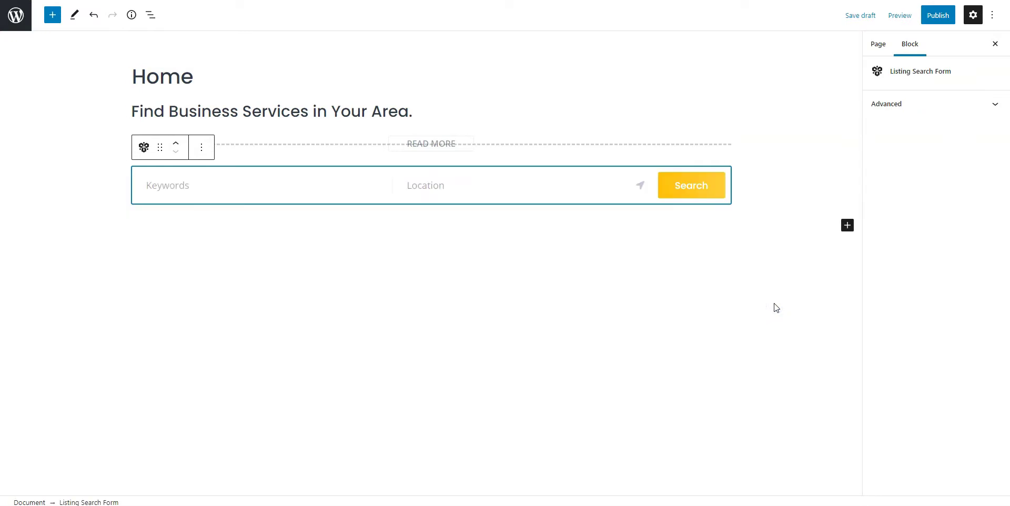
- Add the Listing Categories grid and a Listings block beneath the search form
left_click(846, 227)
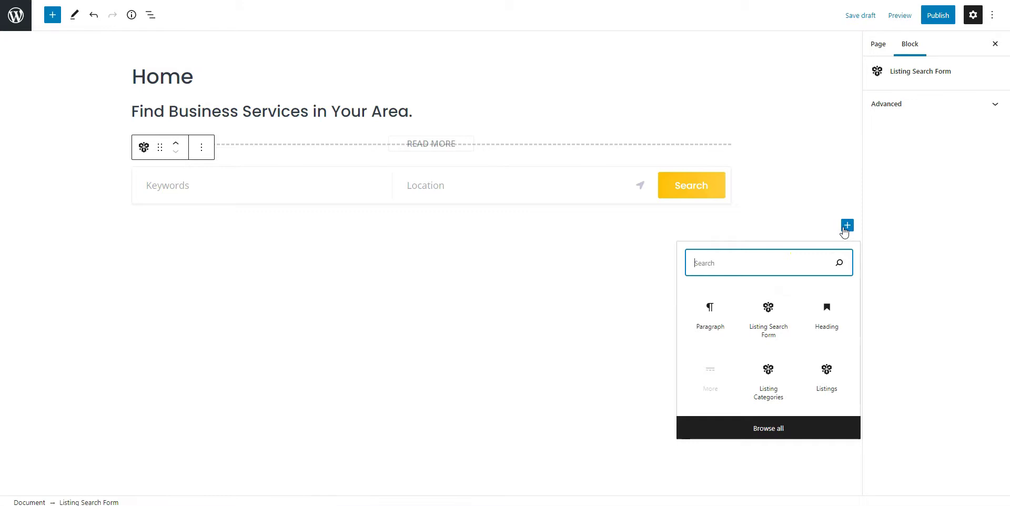
left_click(774, 375)
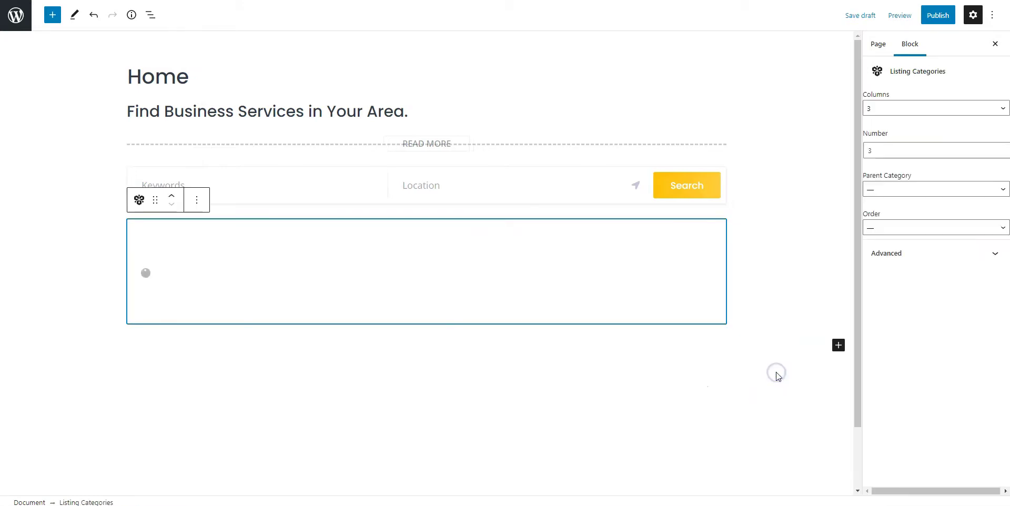
scroll(777, 376, "down", 3)
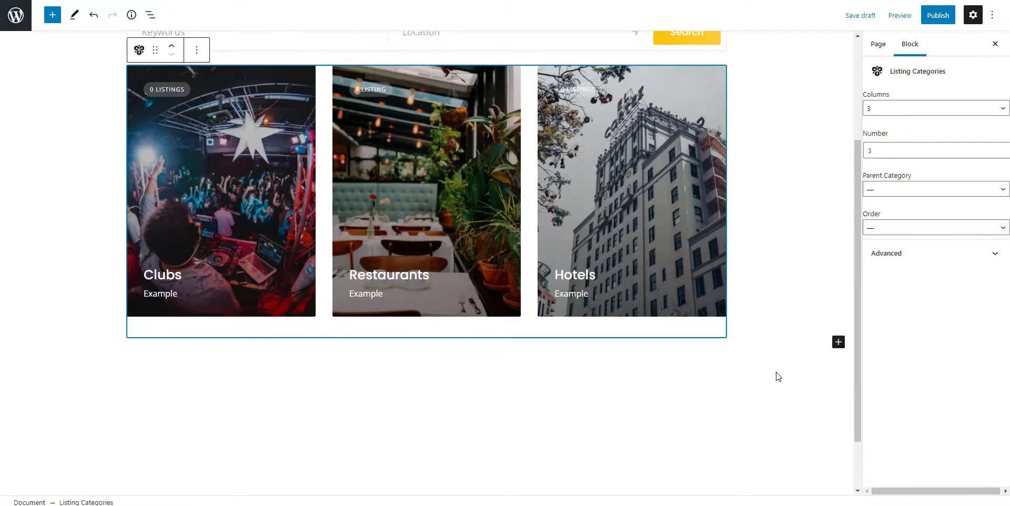
left_click(838, 342)
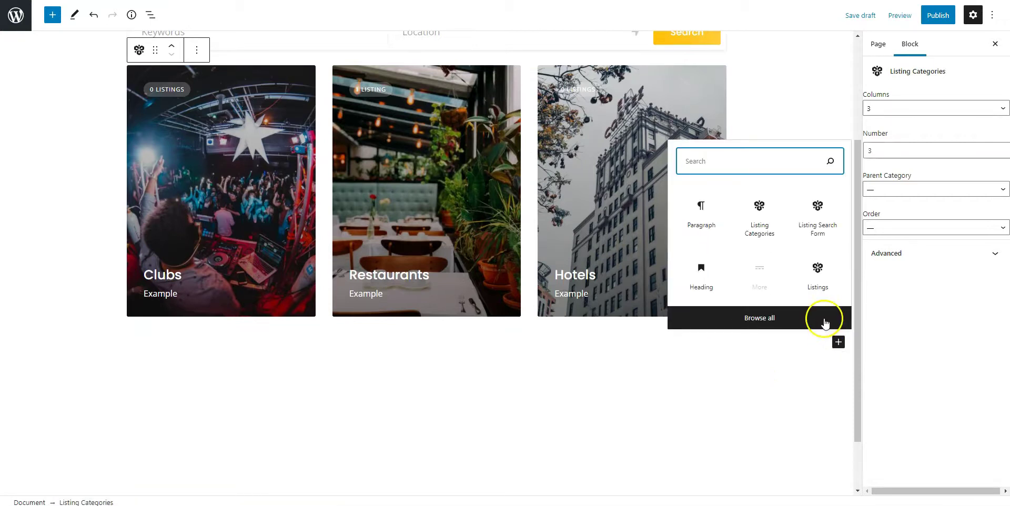
left_click(818, 274)
scroll(822, 285, "down", 3)
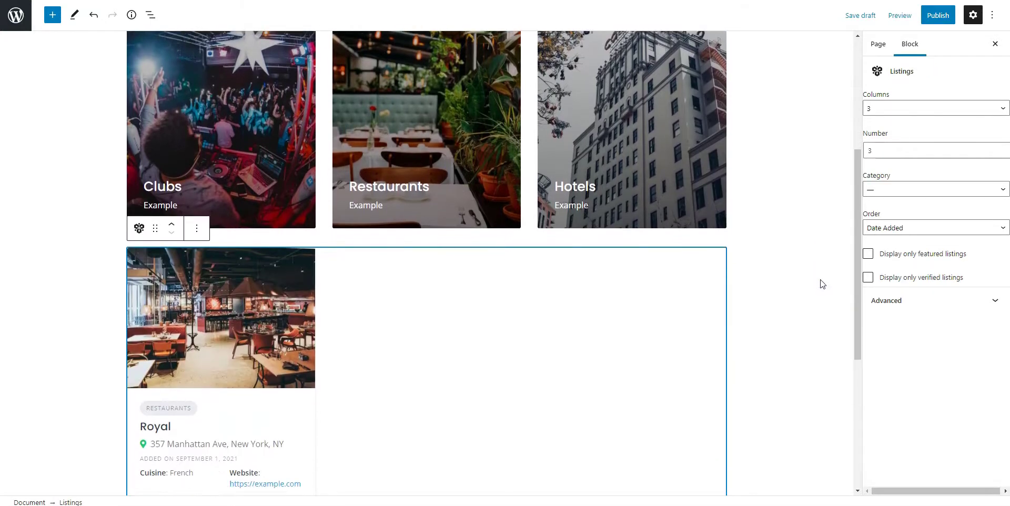
scroll(822, 284, "up", 6)
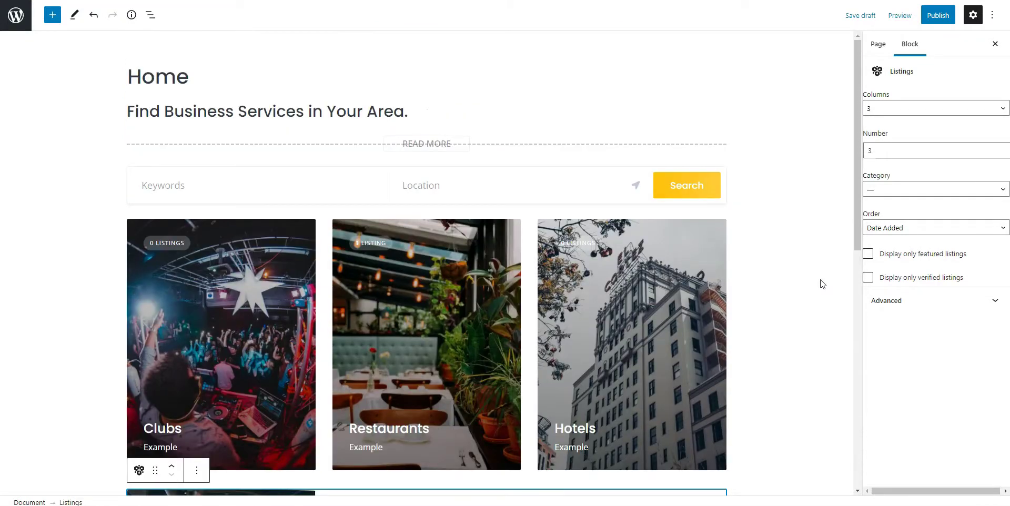
- Publish the Home page, confirming in the pre-publish panel
left_click(930, 21)
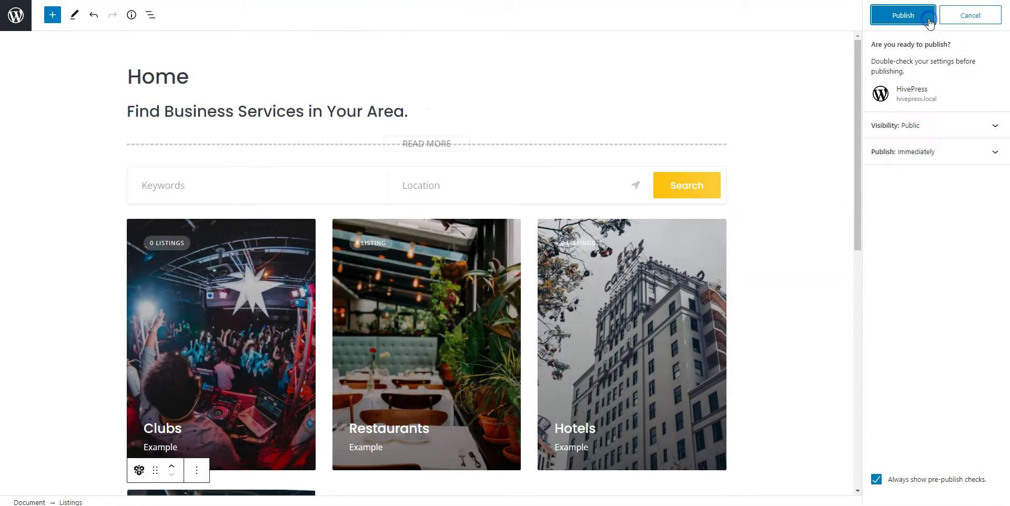
left_click(907, 16)
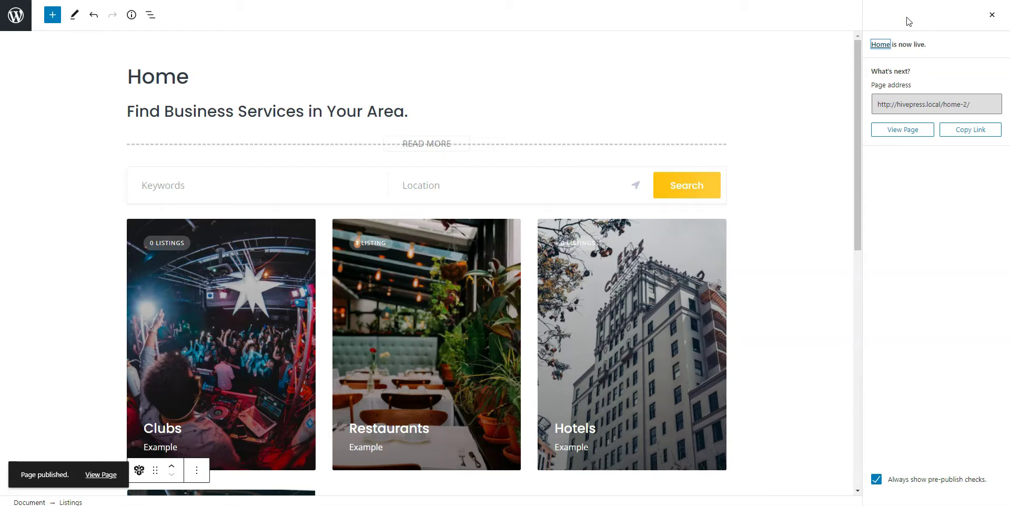
- Set Reading Settings to a static front page with Home as the homepage, and save
left_click(15, 16)
mouse_move(37, 298)
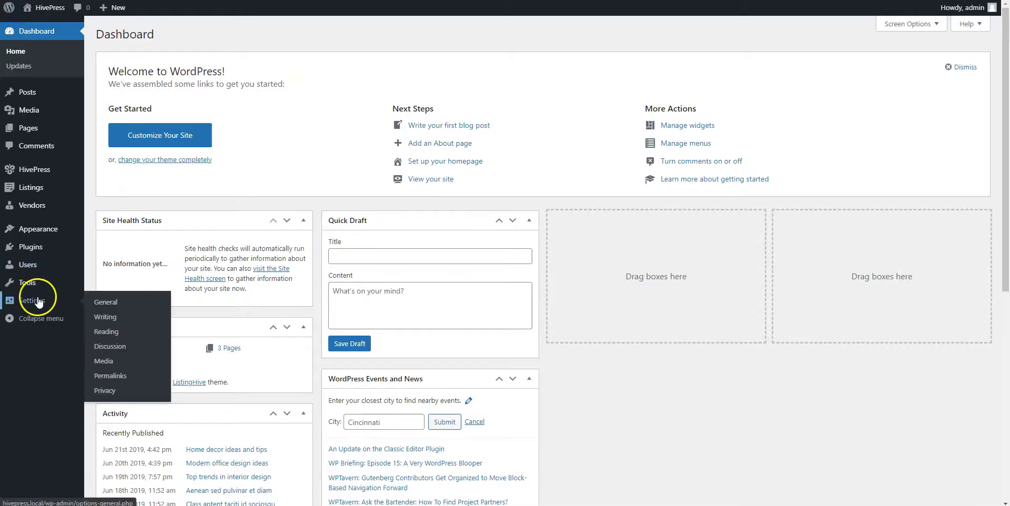
left_click(112, 337)
left_click(215, 77)
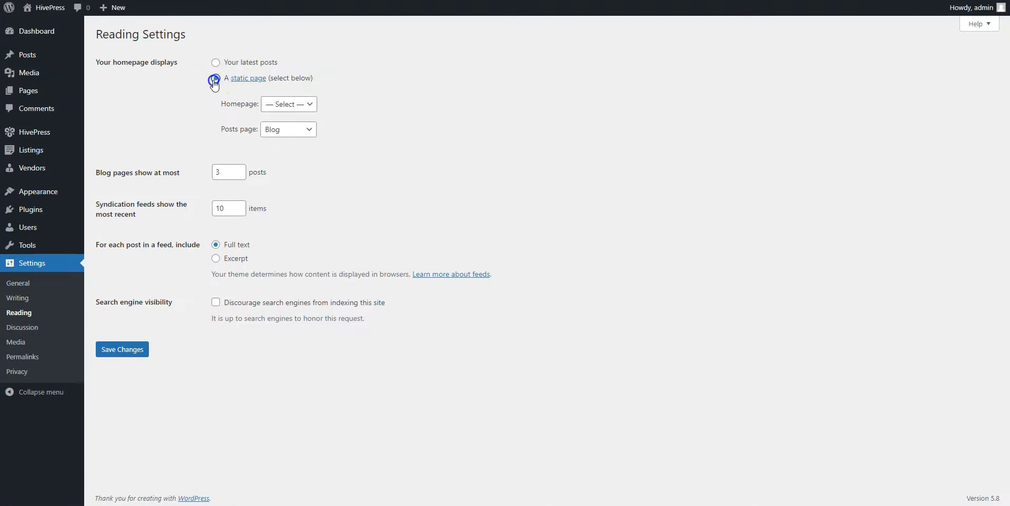
left_click(285, 106)
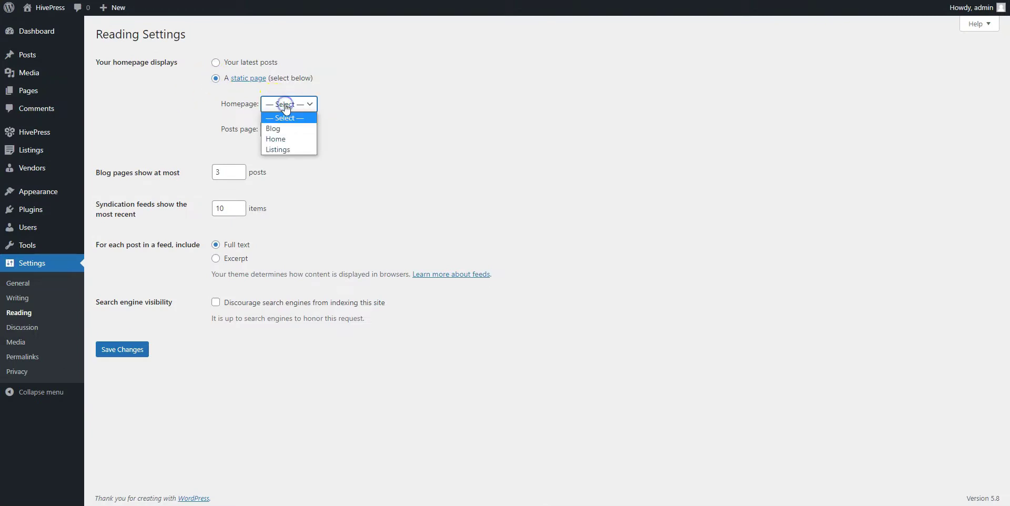
left_click(287, 140)
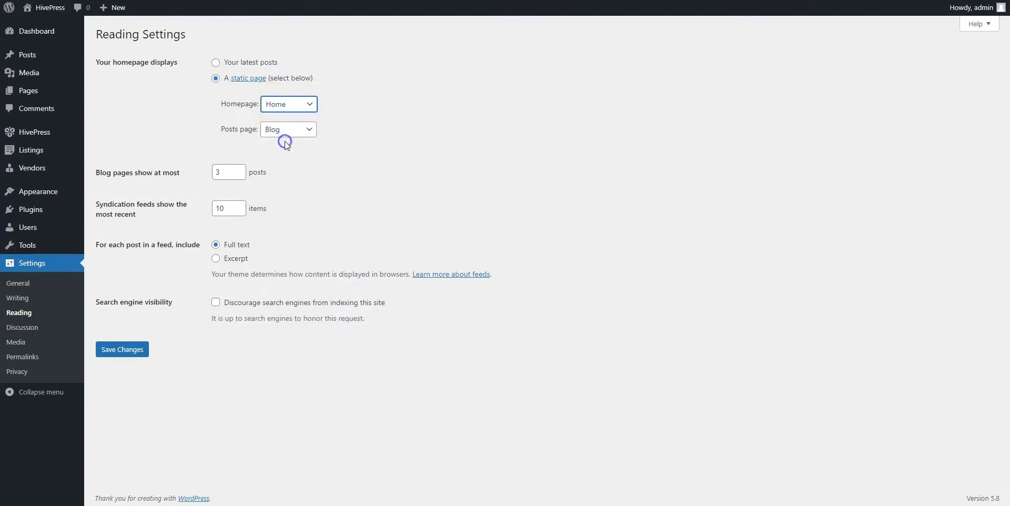
left_click(131, 351)
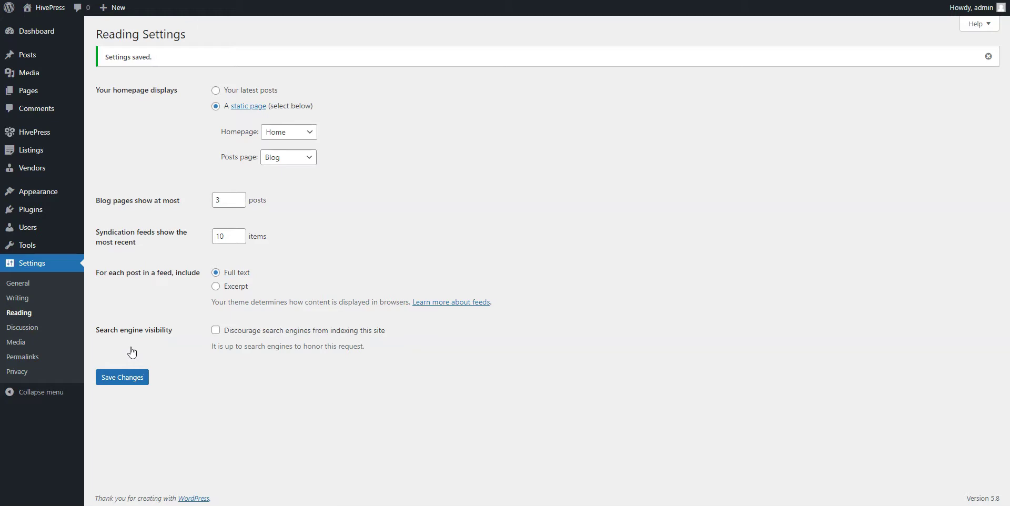
- View the live front page, scroll its sections, and try typing 'new' in the Location field
left_click(56, 10)
scroll(51, 41, "down", 5)
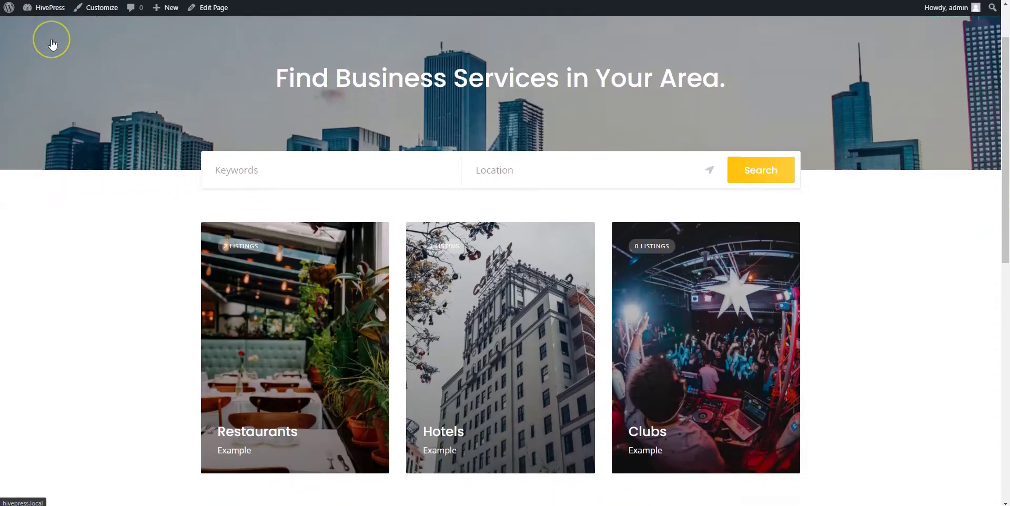
scroll(53, 45, "down", 6)
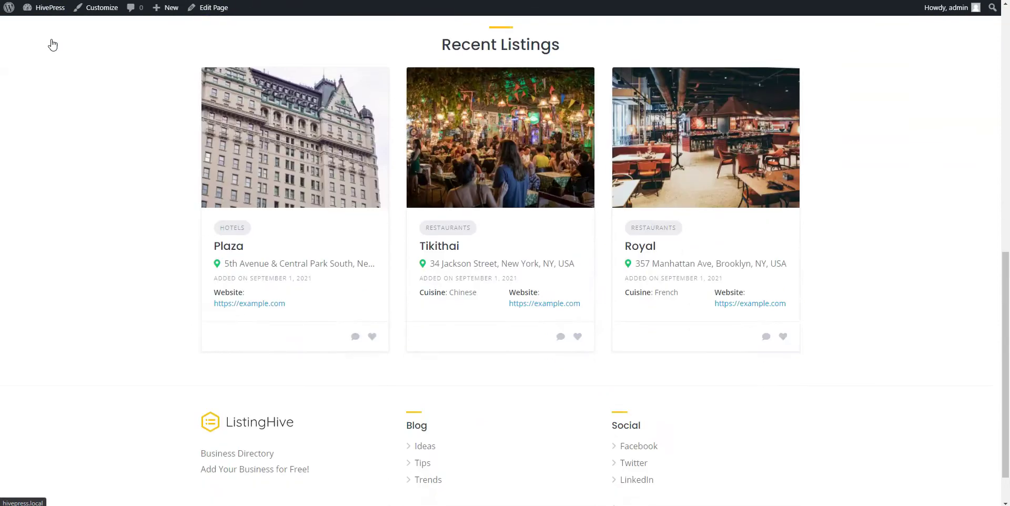
scroll(52, 45, "up", 10)
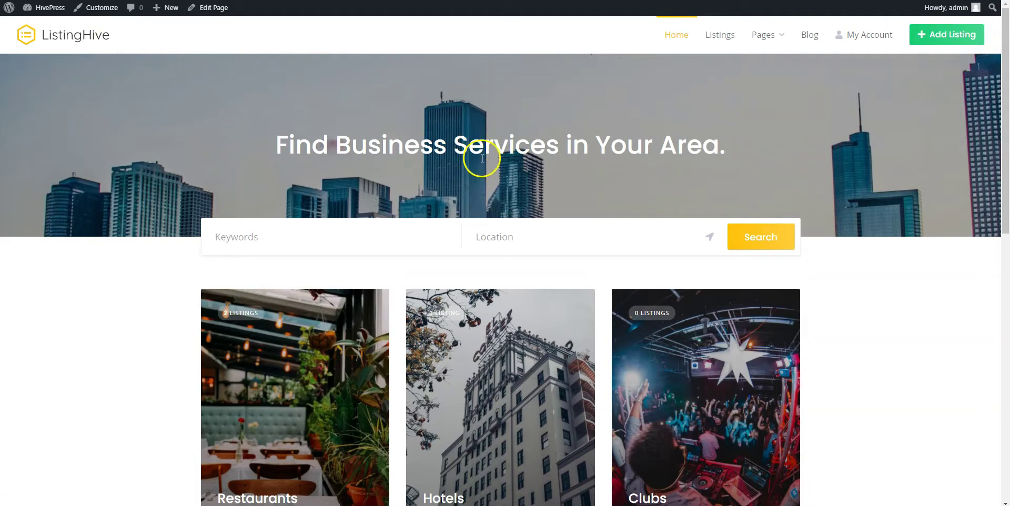
left_click(494, 244)
type("new")
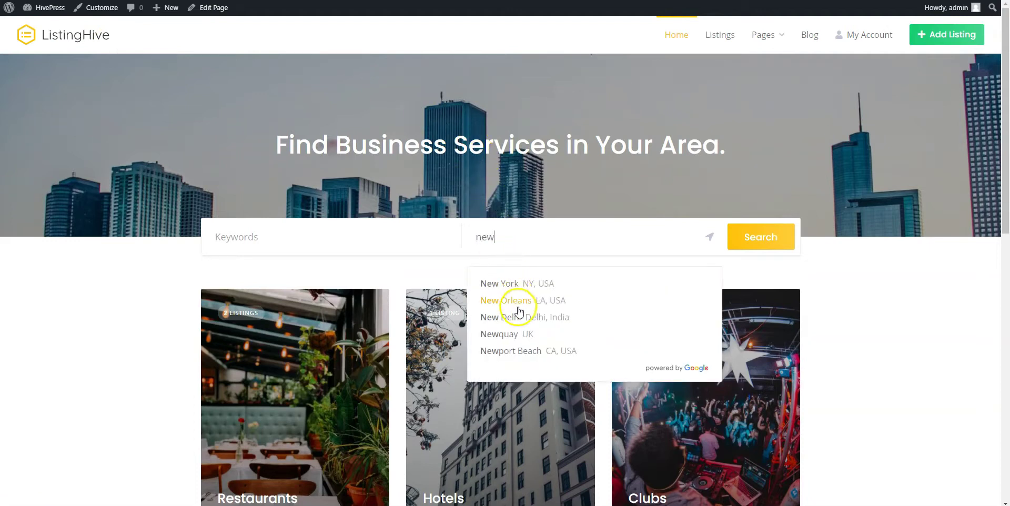
key("BackSpace")
key("BackSpace")
key("BackSpace")
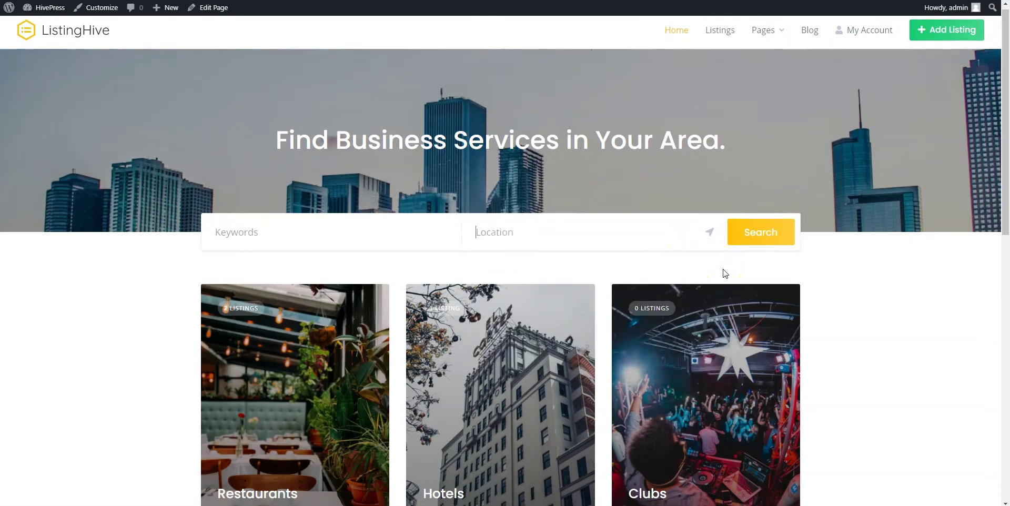
scroll(724, 273, "down", 2)
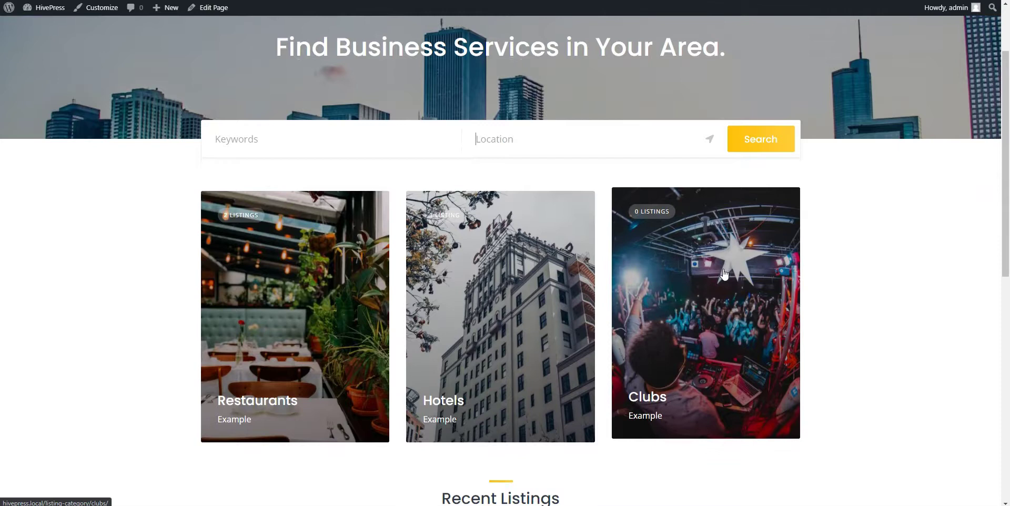
- Open the Restaurants category, check the Cuisine filter list, and pan and zoom the map
left_click(313, 323)
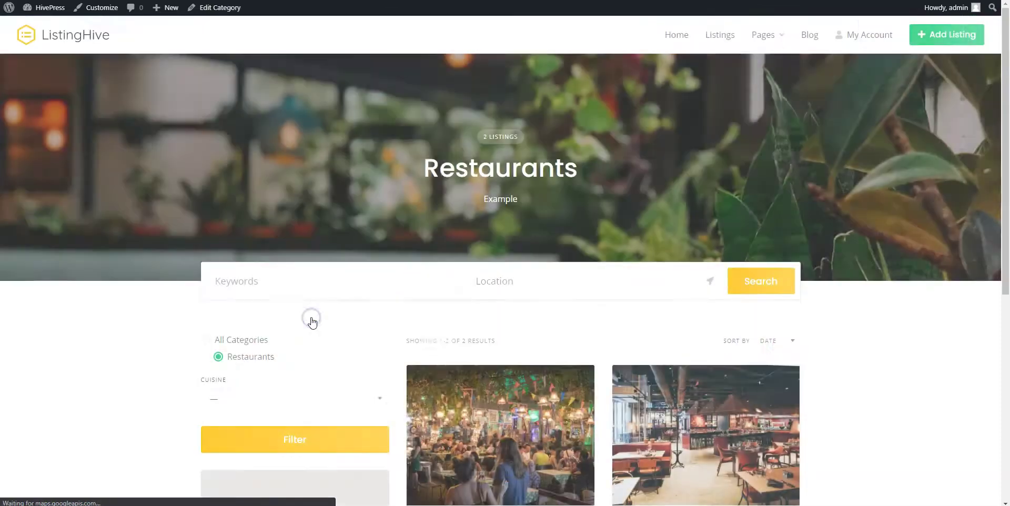
scroll(312, 323, "down", 4)
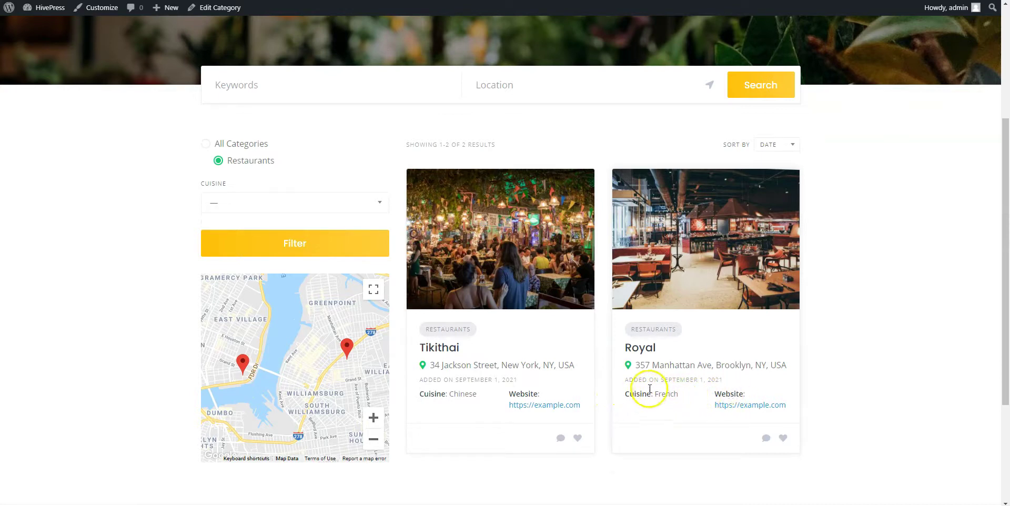
left_click(304, 207)
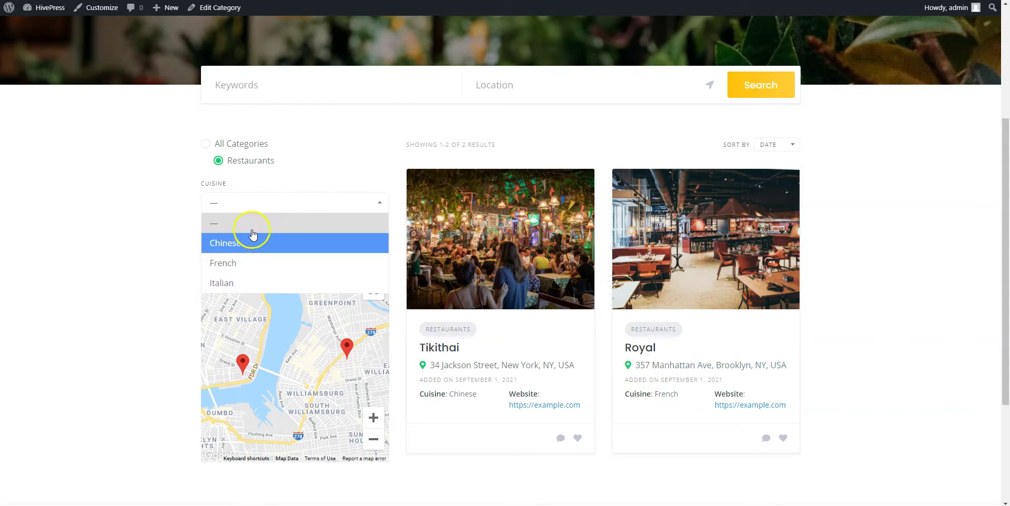
left_click(169, 209)
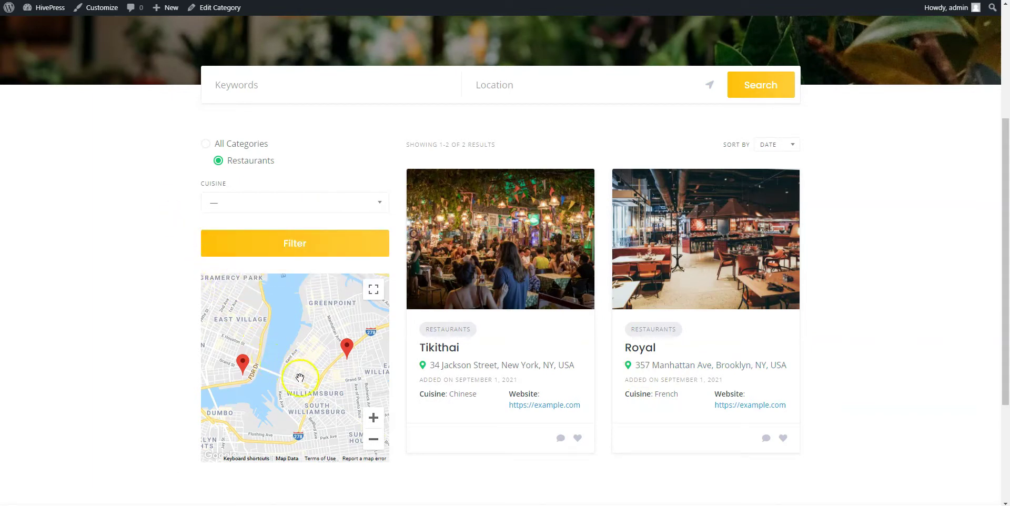
left_click_drag(300, 378, 342, 416)
left_click(368, 419)
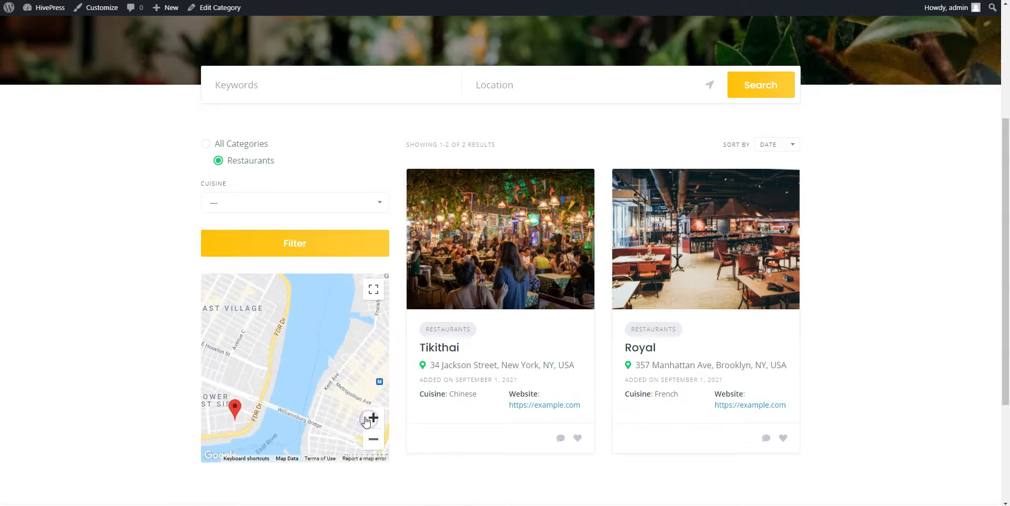
scroll(413, 285, "up", 3)
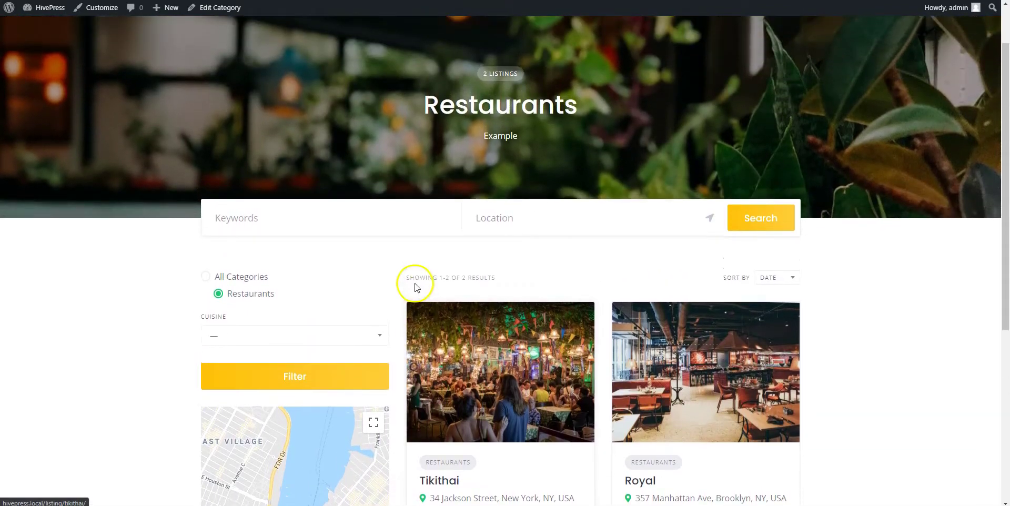
scroll(292, 203, "up", 2)
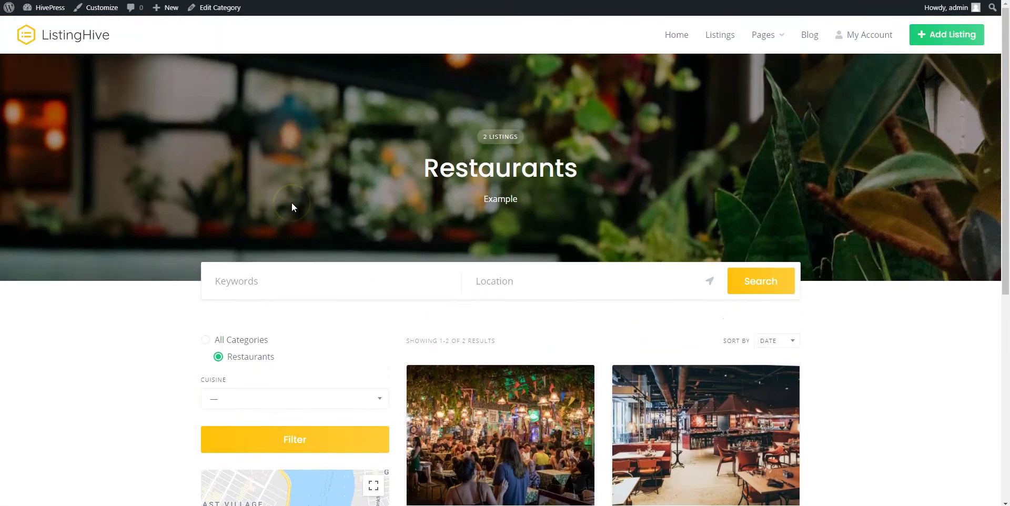
- Return home via the ListingHive logo and scroll through the category tiles and Recent Listings
left_click(97, 37)
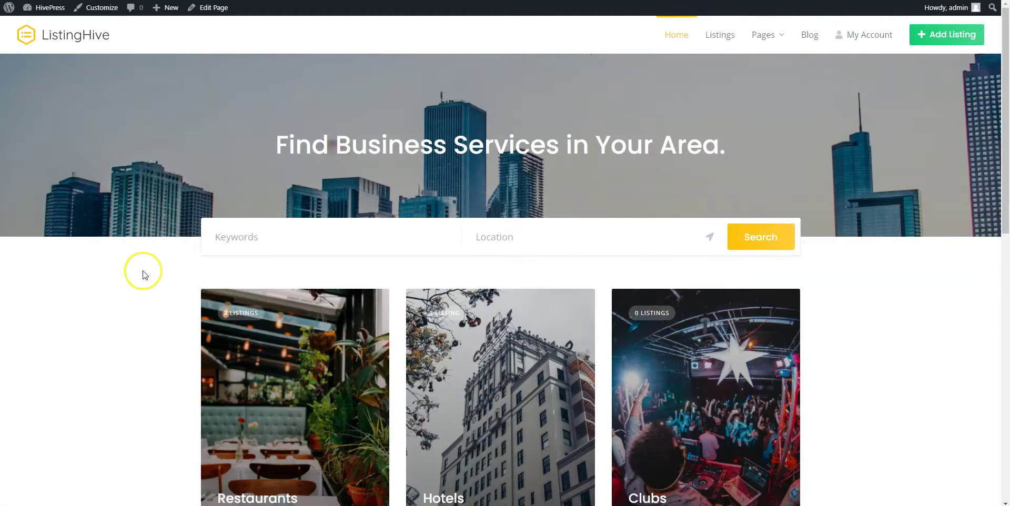
scroll(142, 273, "down", 3)
scroll(144, 274, "down", 4)
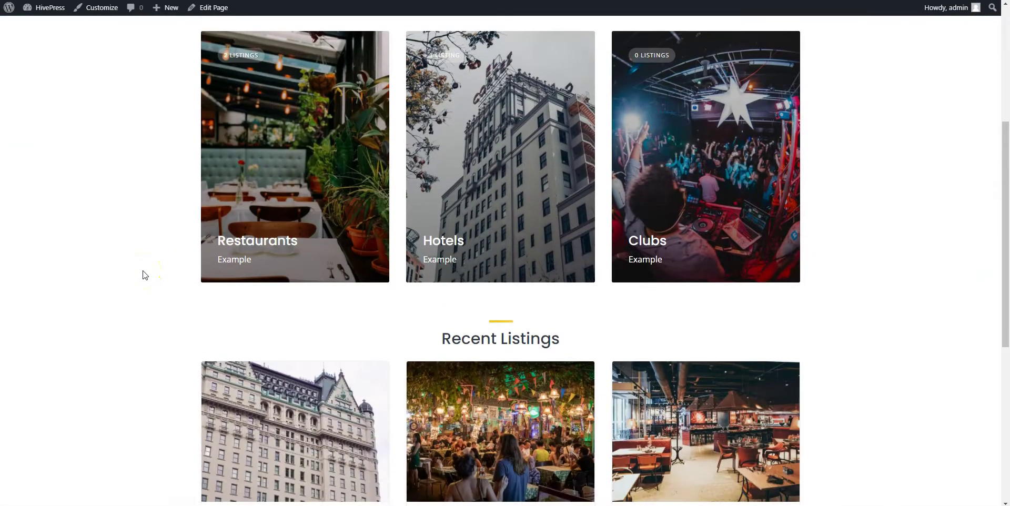
scroll(144, 274, "down", 1)
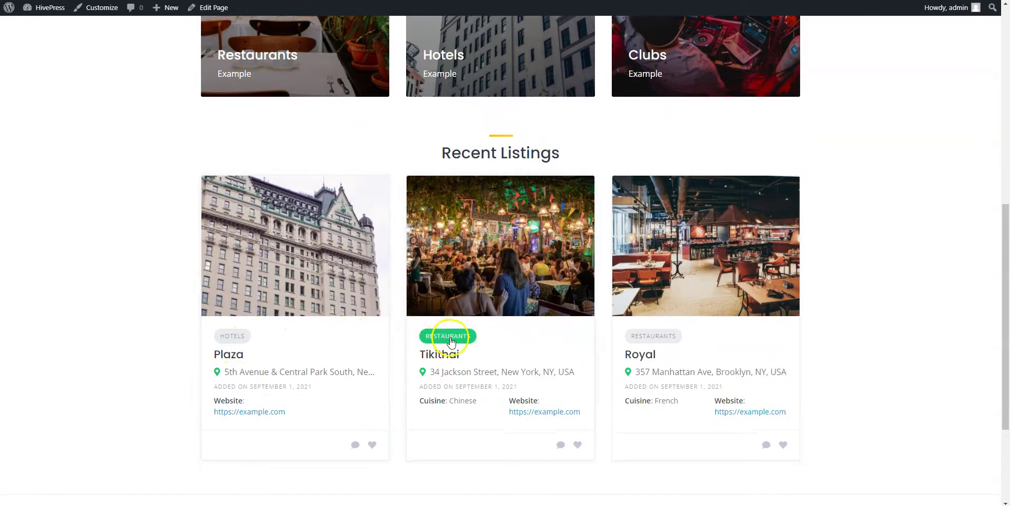
scroll(741, 351, "down", 3)
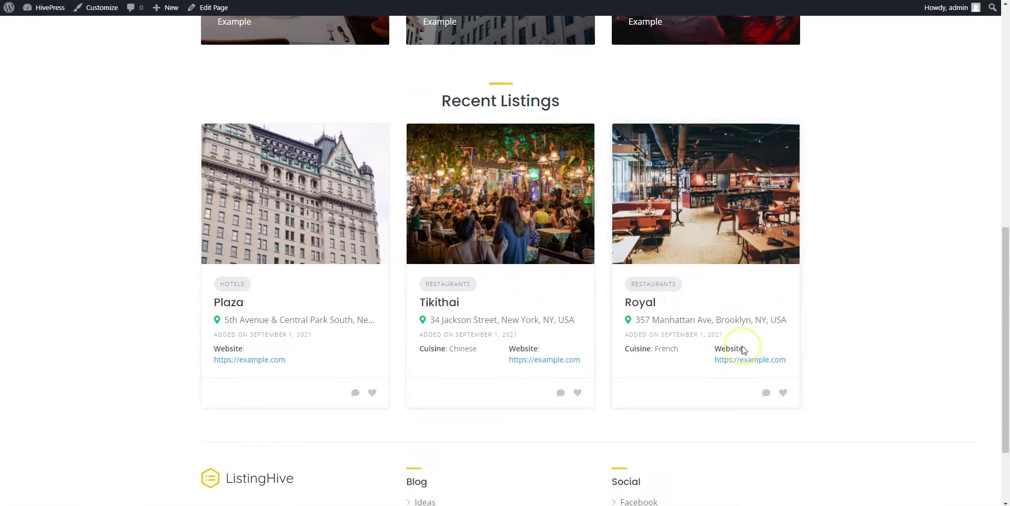
scroll(741, 351, "up", 6)
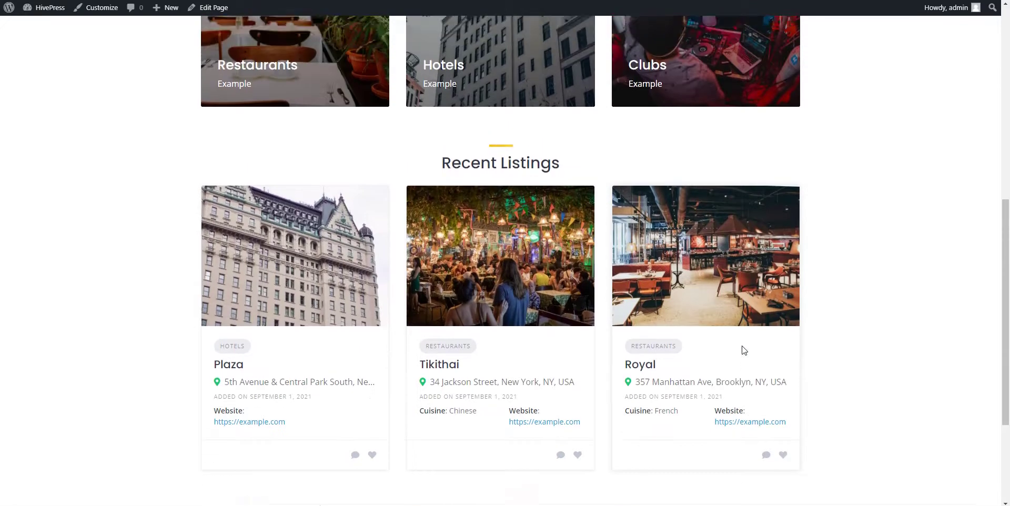
scroll(743, 351, "up", 1)
scroll(742, 351, "up", 3)
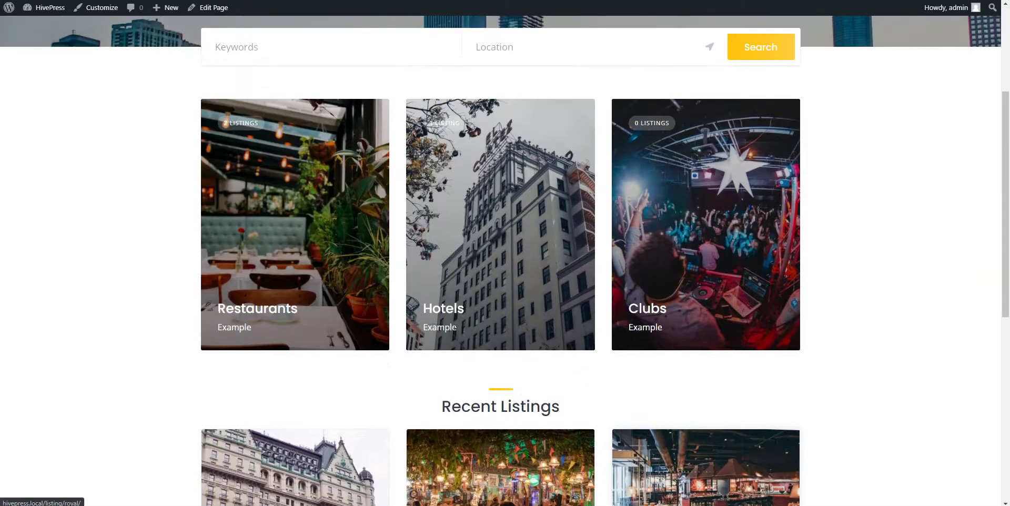
scroll(743, 350, "up", 2)
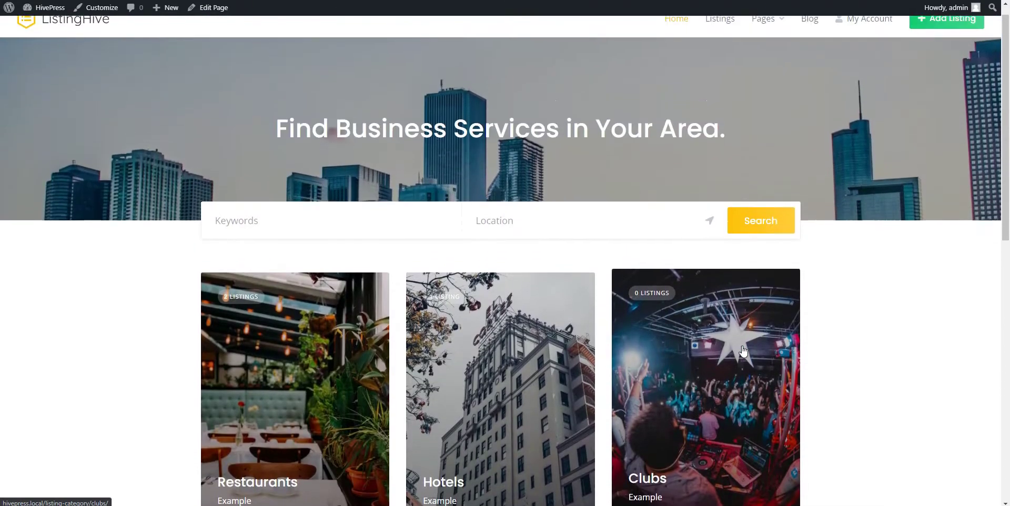